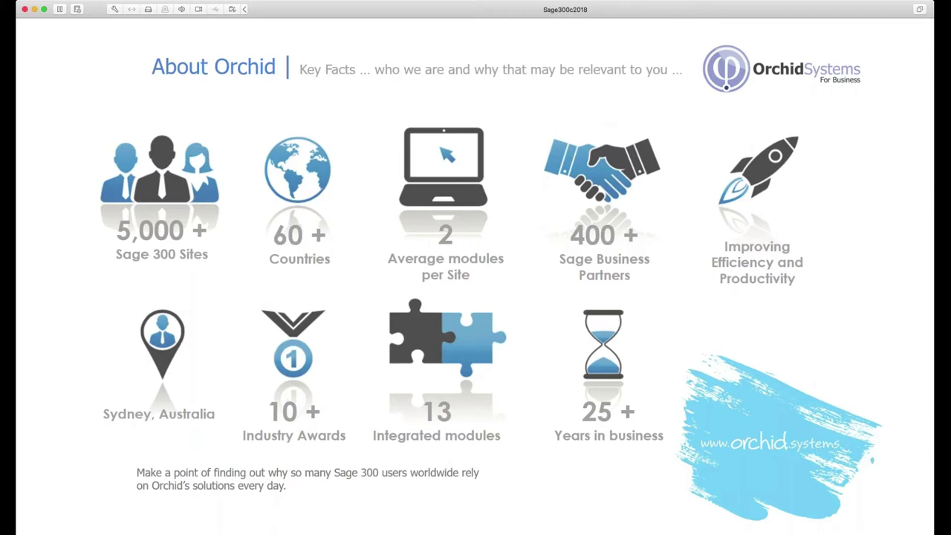
{"action": "key", "text": "Right"}
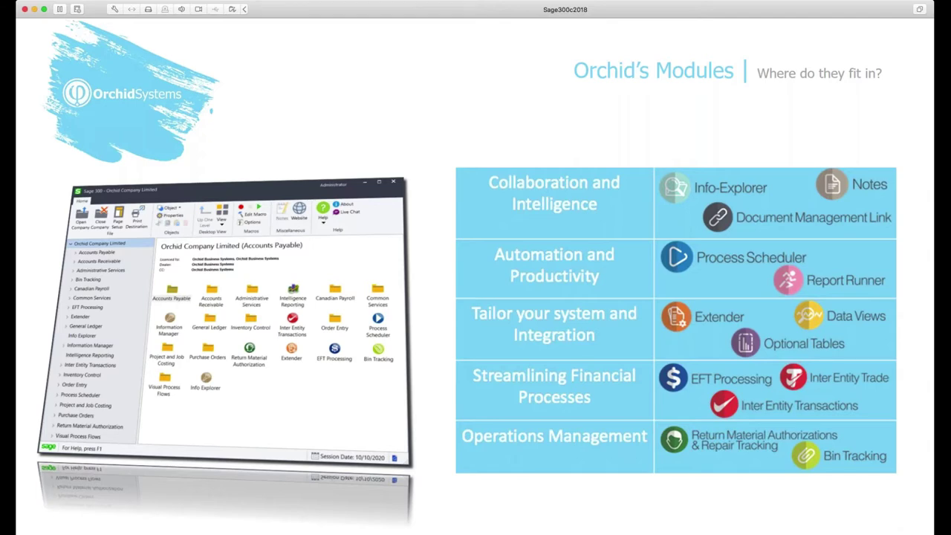
{"action": "key", "text": "Right"}
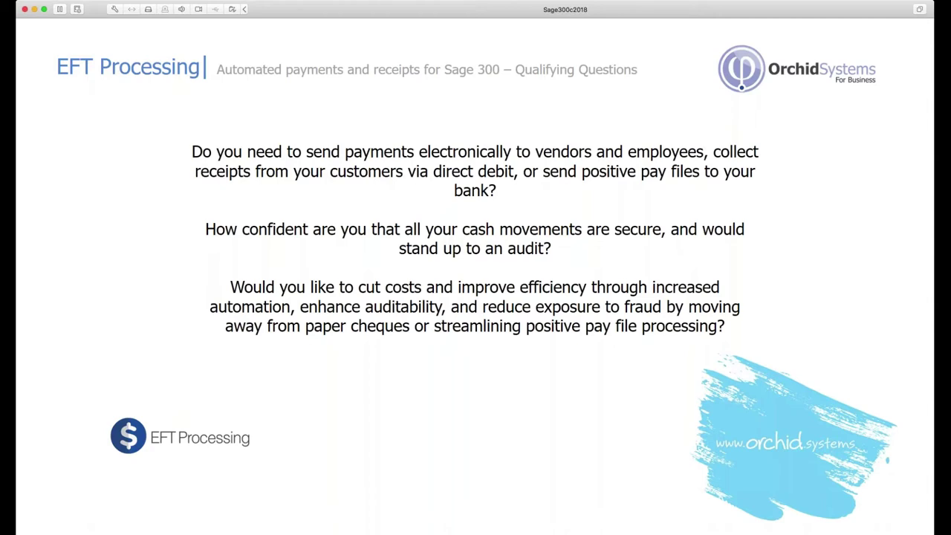
{"action": "key", "text": "Right"}
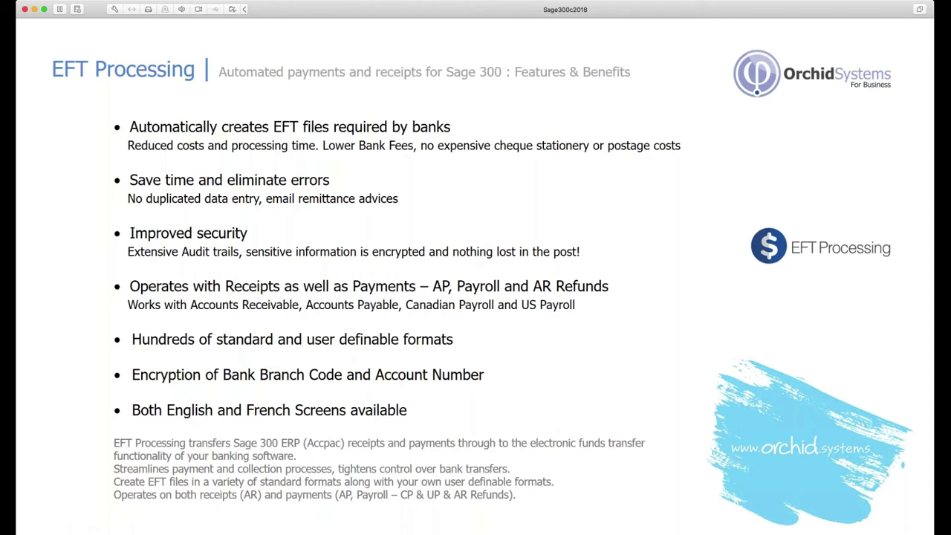
{"action": "key", "text": "Right"}
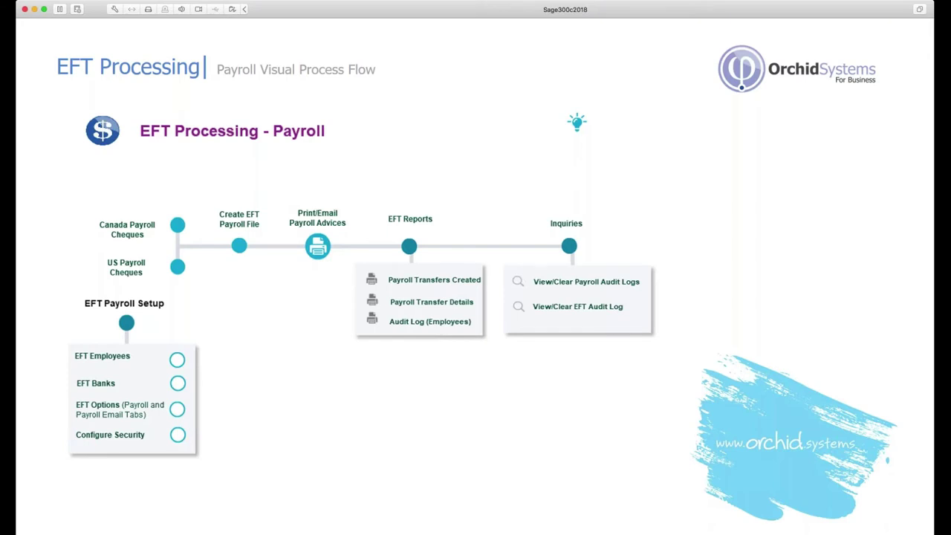
{"action": "key", "text": "Right"}
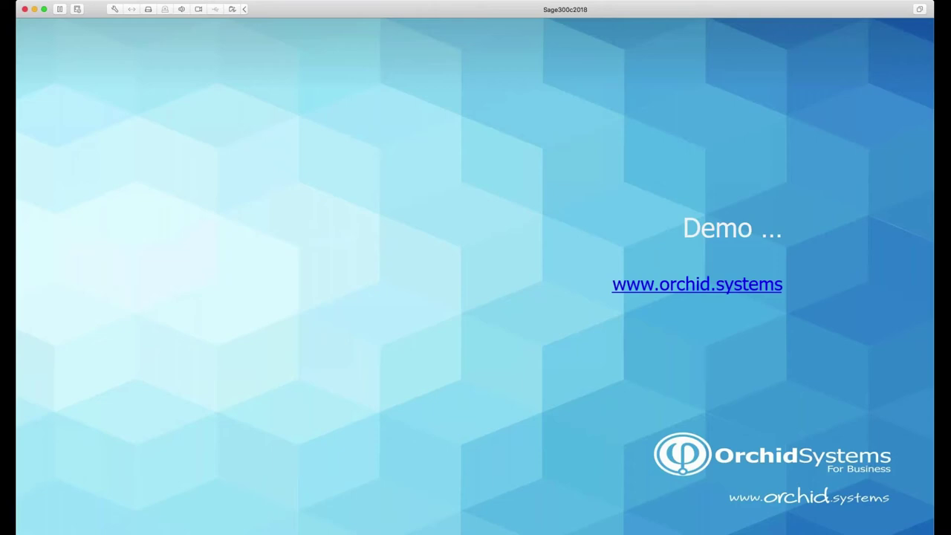
Switch to Sage 300 and review the EFT Processing 6.5A permissions in Security Groups, including the employee and payroll entries.
{"action": "key", "text": "alt+Tab"}
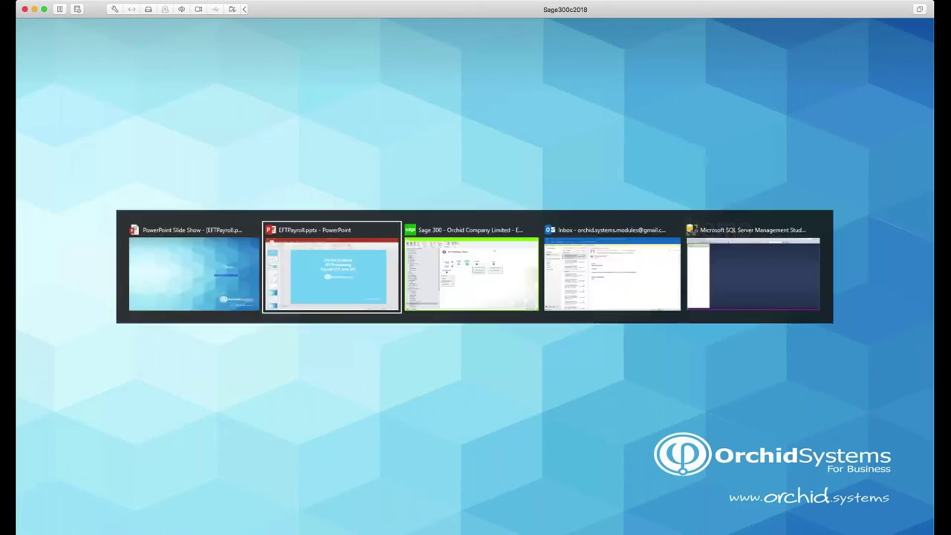
{"action": "key", "text": "alt+Tab"}
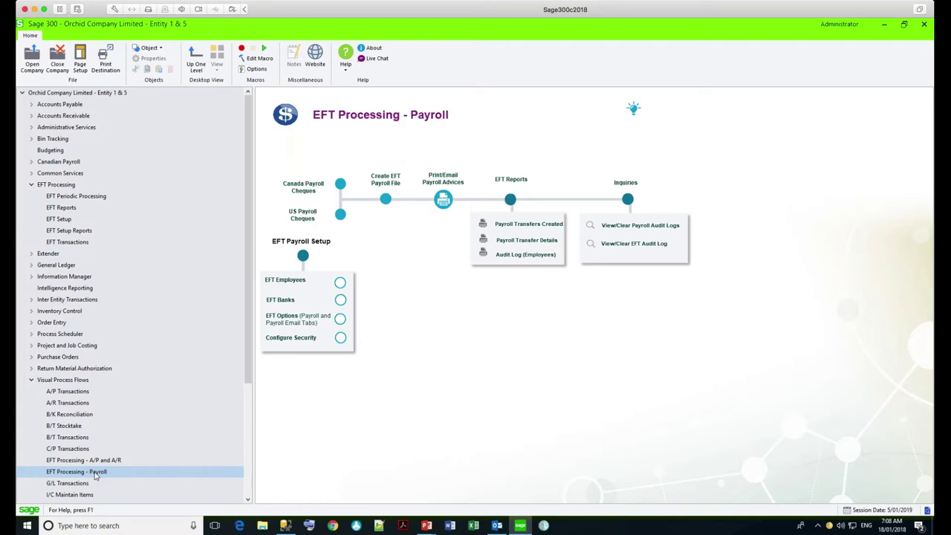
{"action": "left_click", "coordinate": [341, 339]}
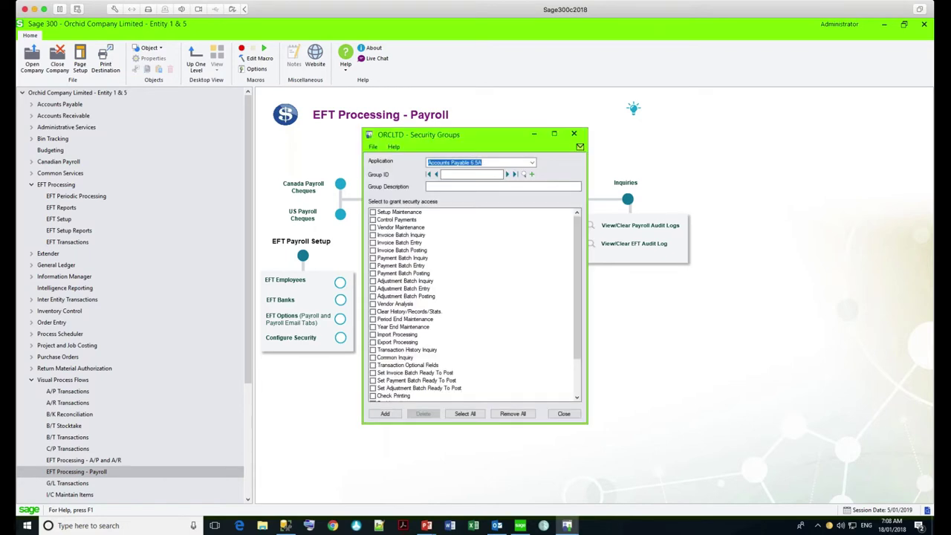
{"action": "left_click", "coordinate": [532, 161]}
{"action": "left_click", "coordinate": [498, 226]}
{"action": "scroll", "coordinate": [439, 377], "scroll_direction": "down", "scroll_amount": 5}
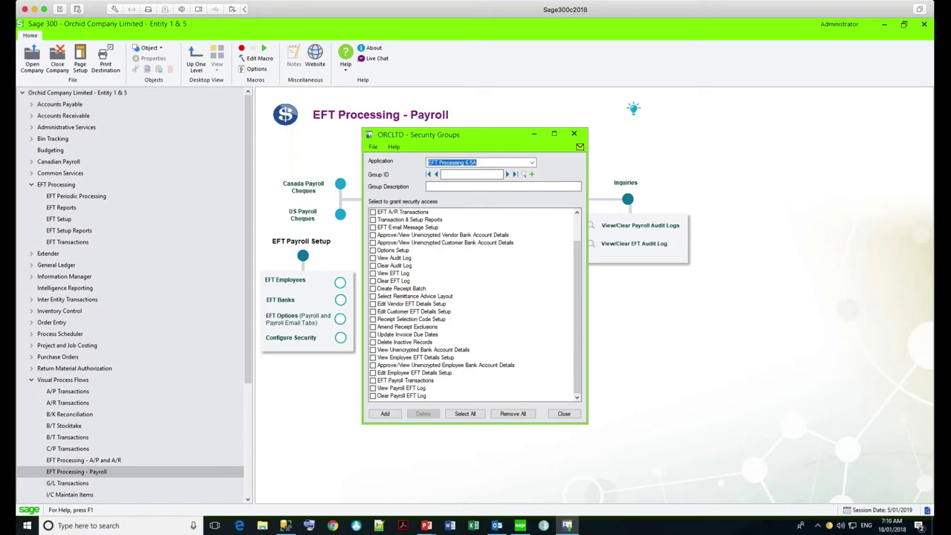
{"action": "left_click", "coordinate": [563, 415]}
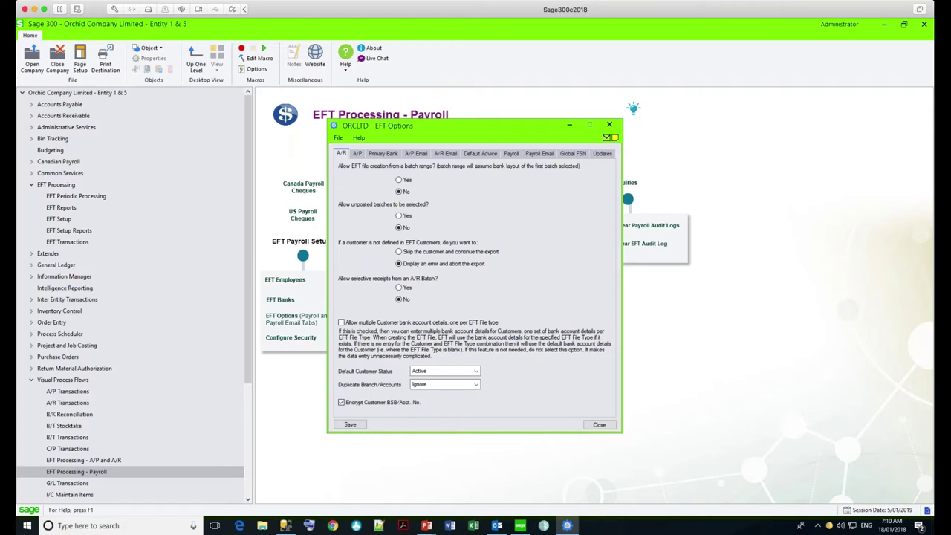
Look through the Payroll, Payroll Email and Global FSN settings in EFT Options.
{"action": "left_click", "coordinate": [512, 153]}
{"action": "left_click", "coordinate": [536, 154]}
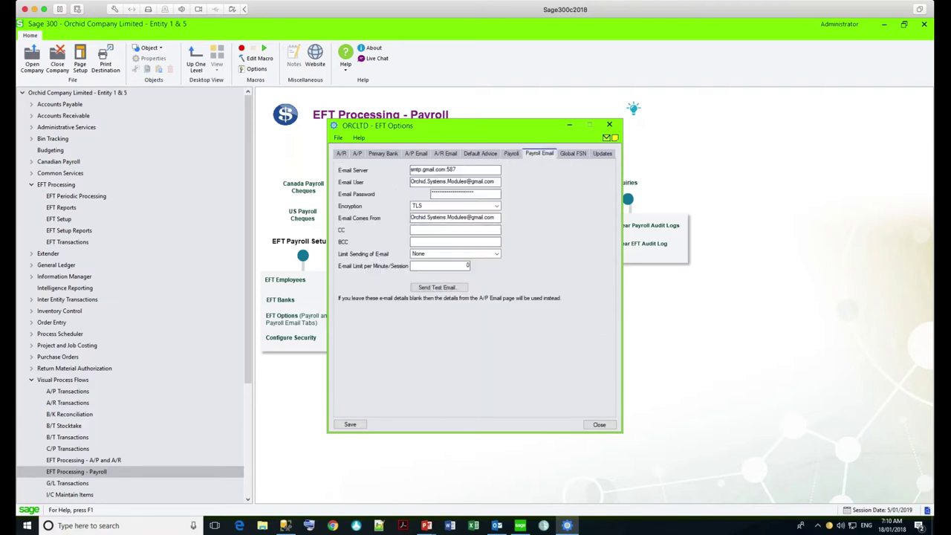
{"action": "left_click", "coordinate": [573, 154]}
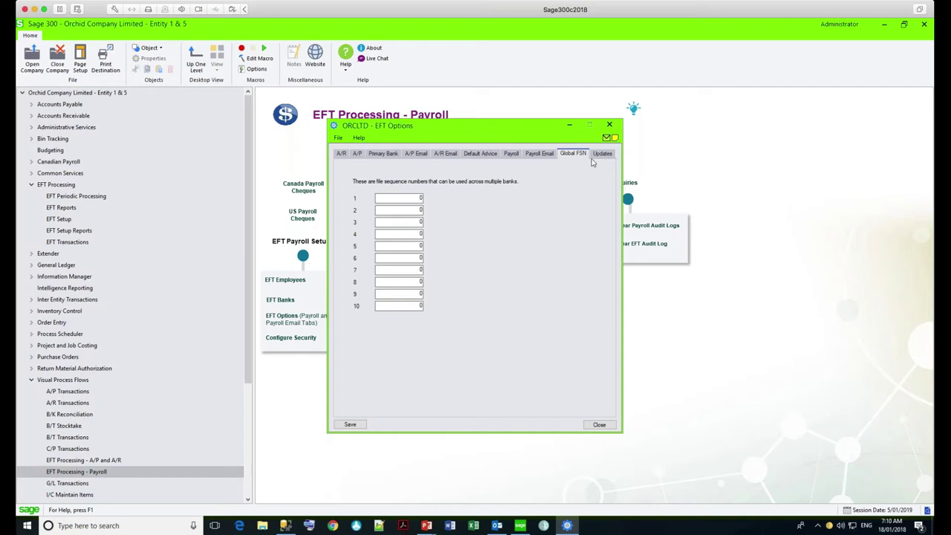
Review the payroll EFT options, keeping the default employee status Active, and the payroll e-mail settings, and close EFT Options.
{"action": "left_click", "coordinate": [510, 154]}
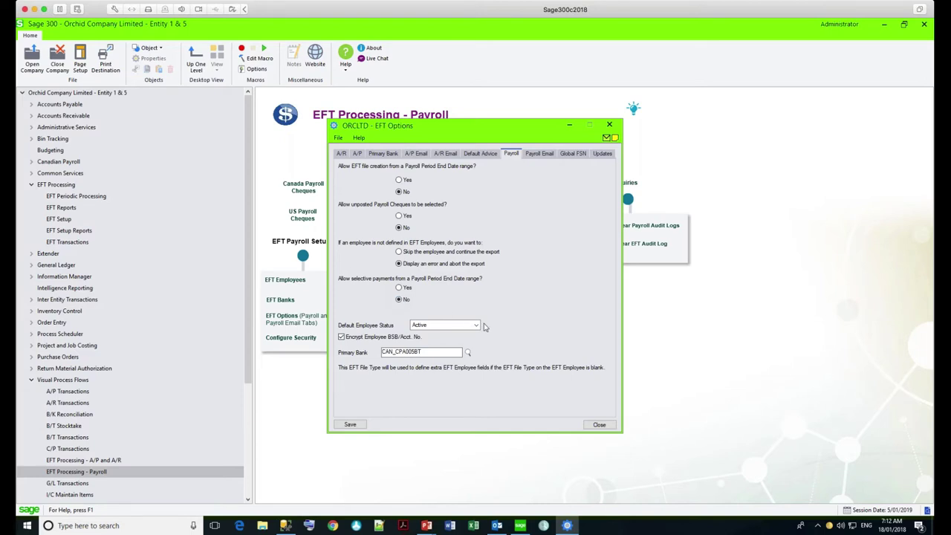
{"action": "left_click", "coordinate": [476, 326]}
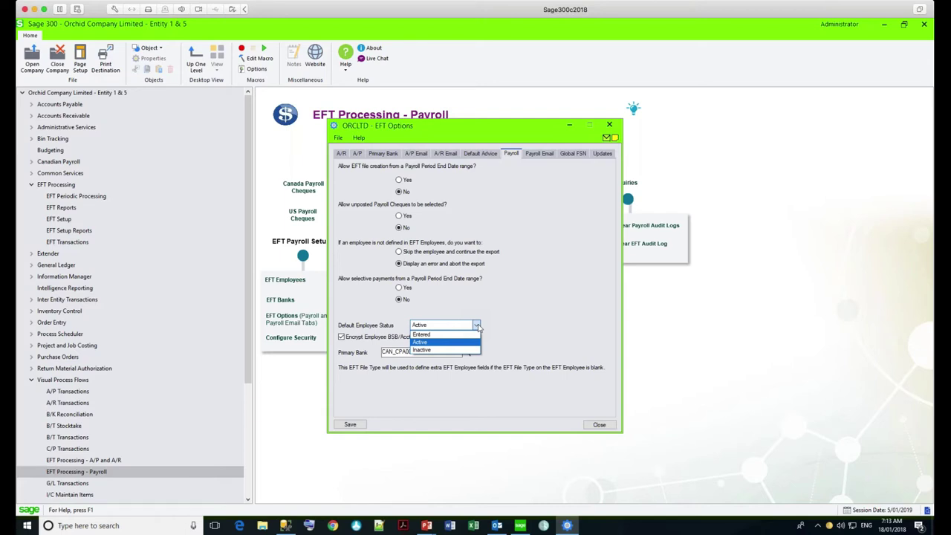
{"action": "left_click", "coordinate": [457, 341]}
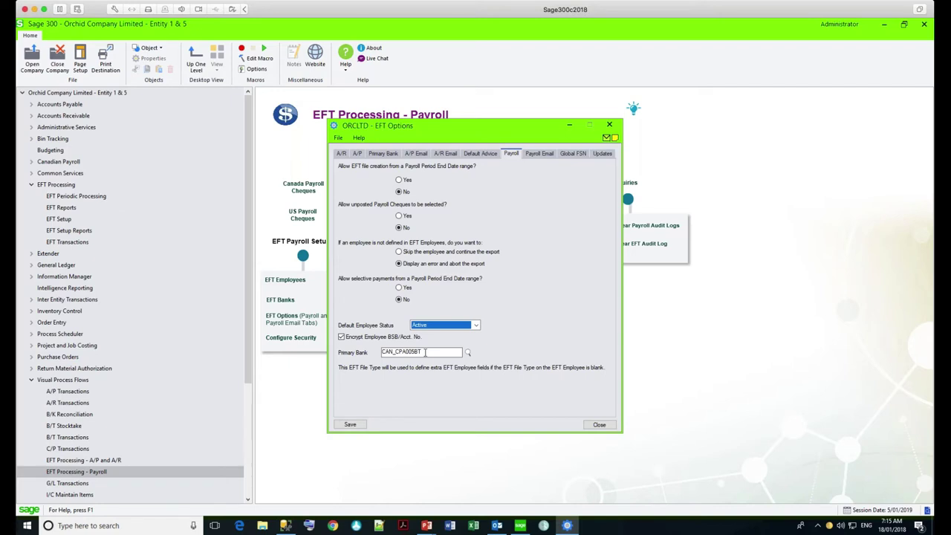
{"action": "left_click", "coordinate": [540, 155]}
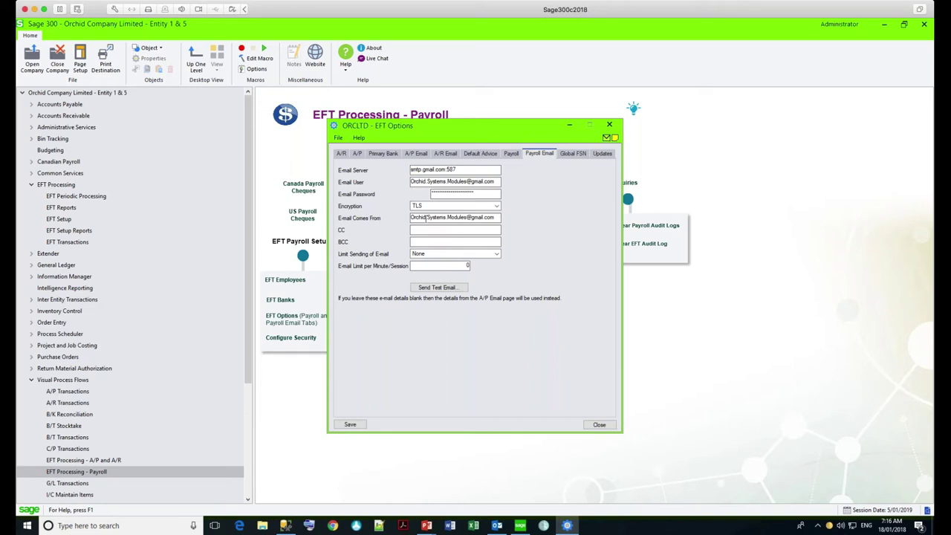
{"action": "key", "text": "Escape"}
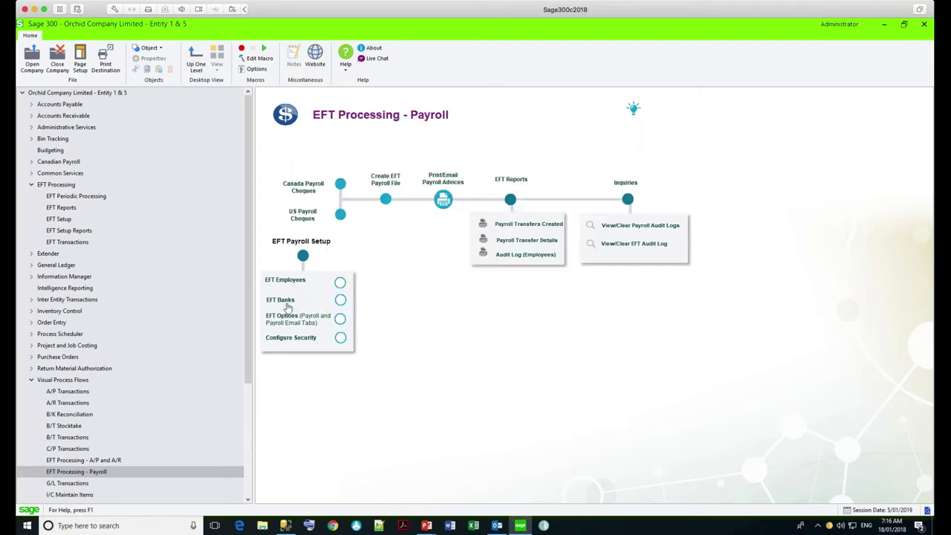
Examine the payroll settings of EFT bank CCB, keeping output destination File and file naming Pay Period End Date YYYYMMDD.
{"action": "left_click", "coordinate": [282, 300]}
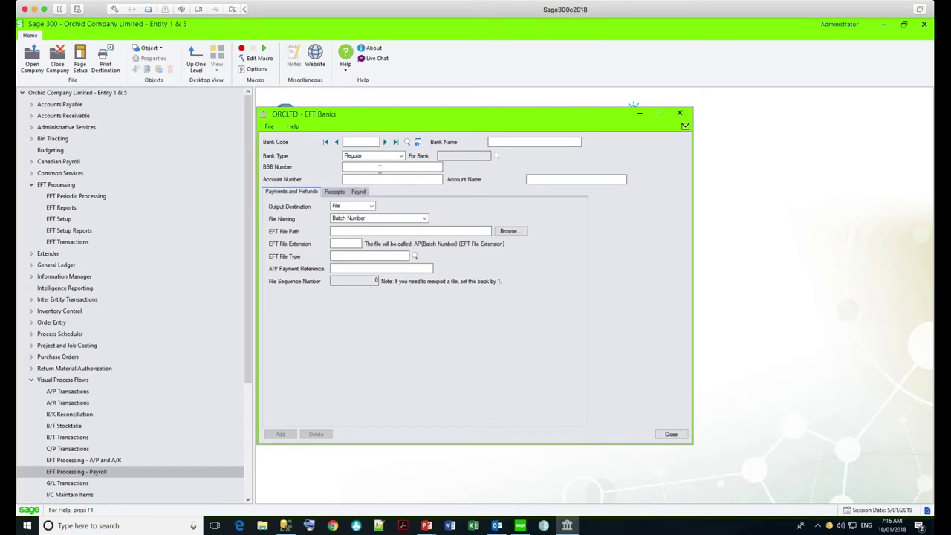
{"action": "left_click", "coordinate": [385, 142]}
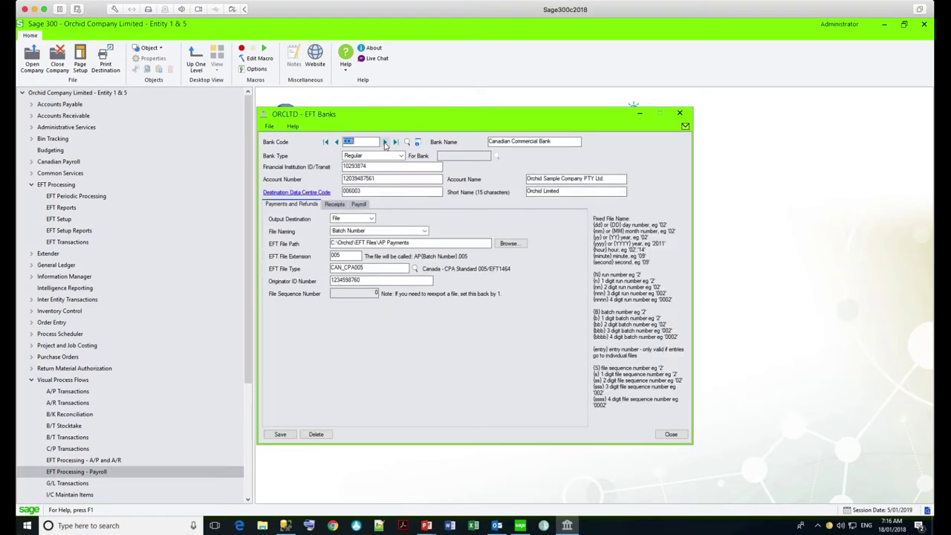
{"action": "left_click", "coordinate": [358, 204]}
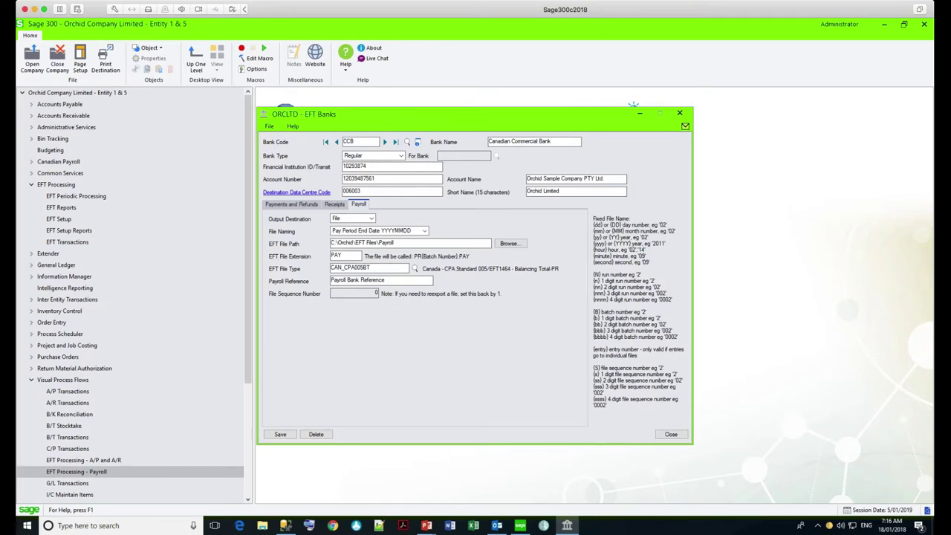
{"action": "left_click", "coordinate": [373, 219]}
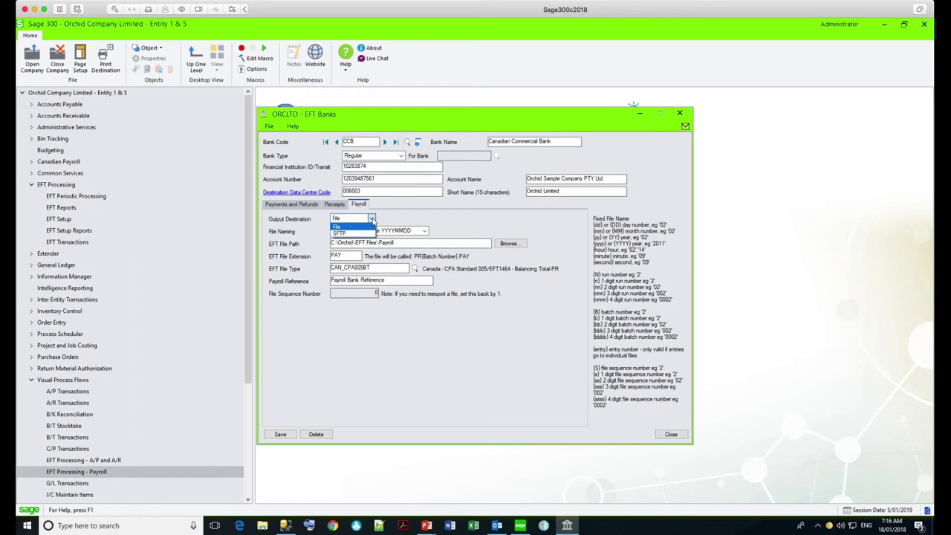
{"action": "left_click", "coordinate": [372, 226]}
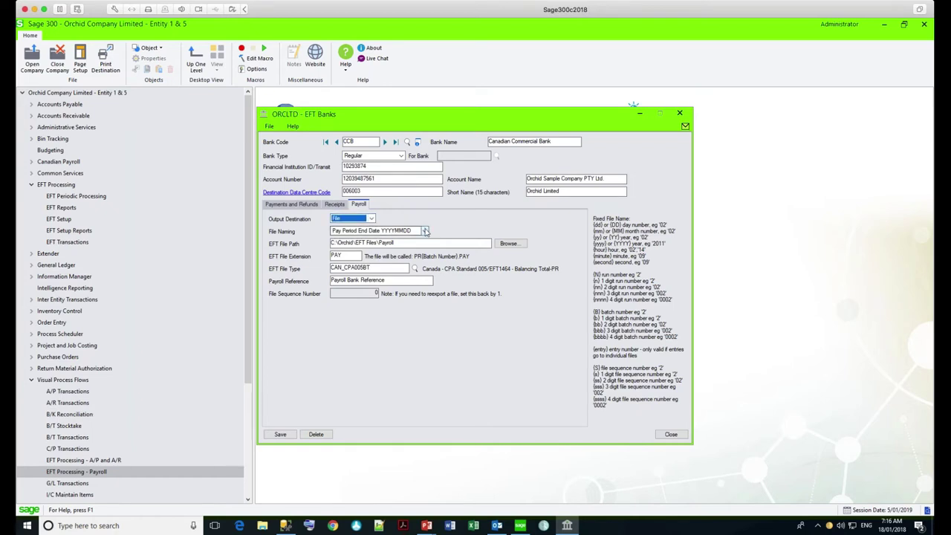
{"action": "left_click", "coordinate": [424, 231]}
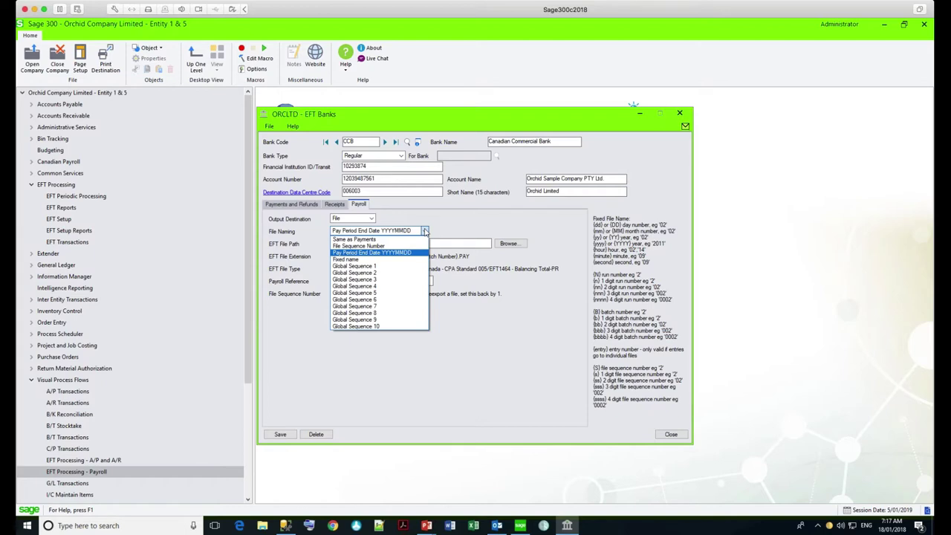
{"action": "left_click", "coordinate": [425, 231]}
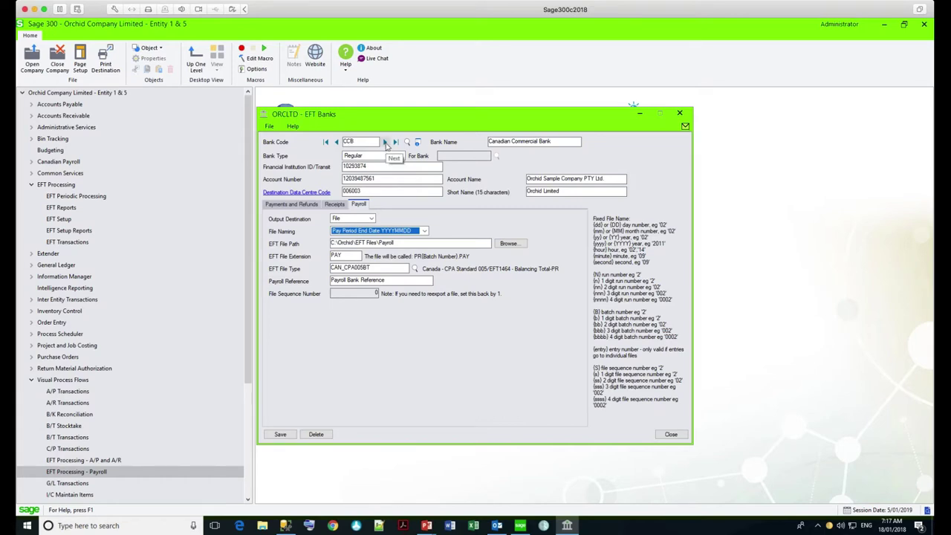
View the payroll settings of the EFTCLEAR and PRBANK bank records and close EFT Banks.
{"action": "left_click", "coordinate": [385, 141]}
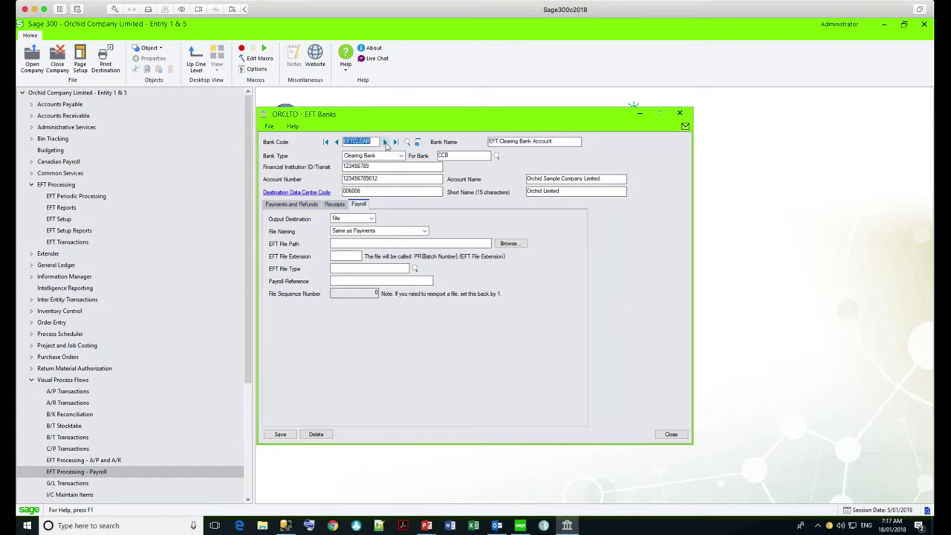
{"action": "left_click", "coordinate": [385, 142]}
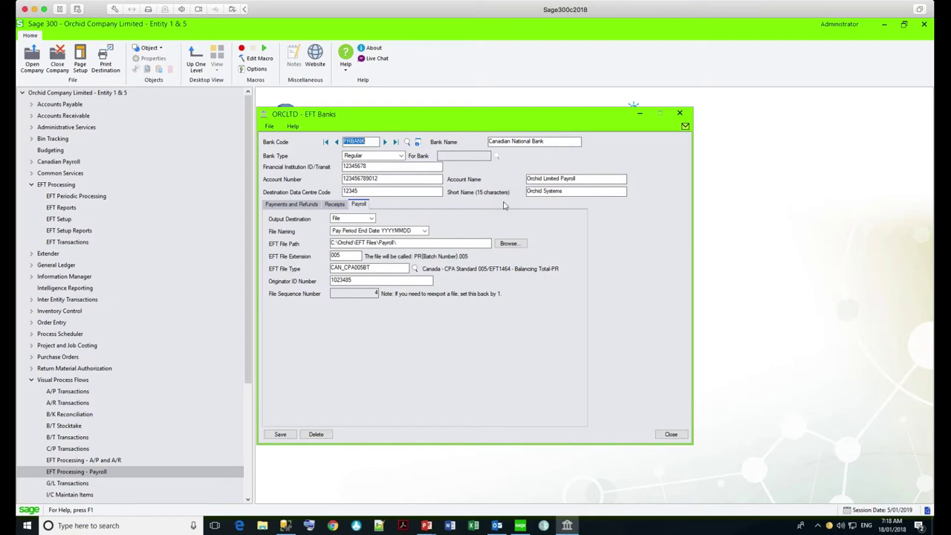
{"action": "left_click", "coordinate": [672, 435]}
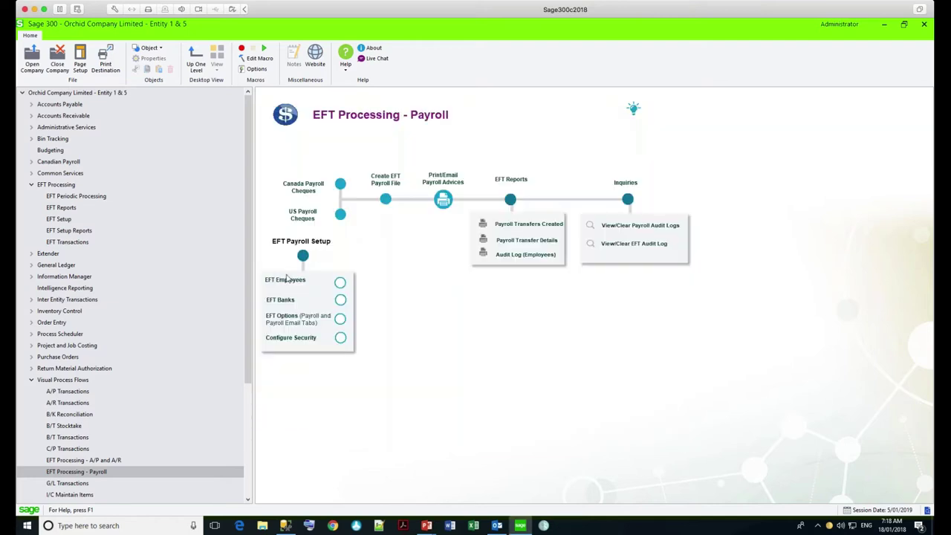
Show the first employee record in EFT Employees and view both employee finder lists without selecting another record.
{"action": "left_click", "coordinate": [285, 281]}
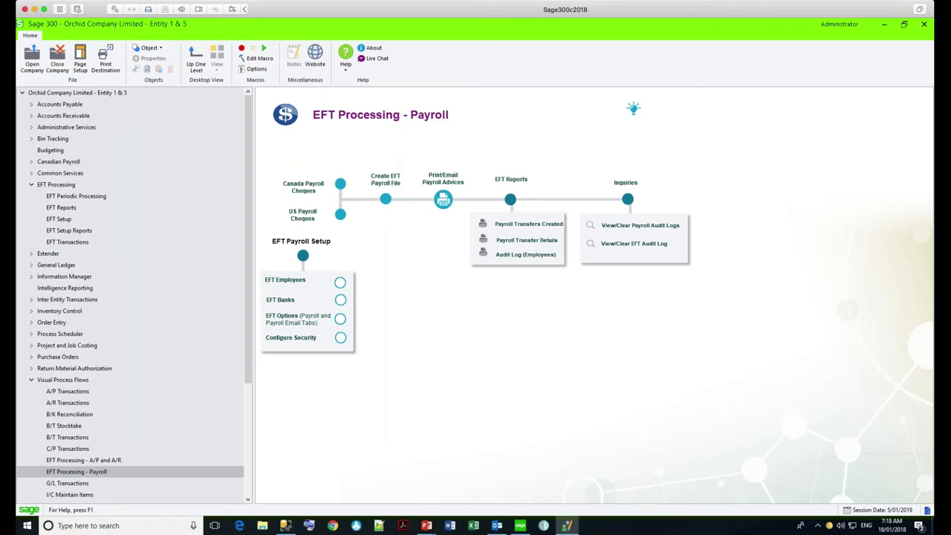
{"action": "left_click", "coordinate": [417, 223]}
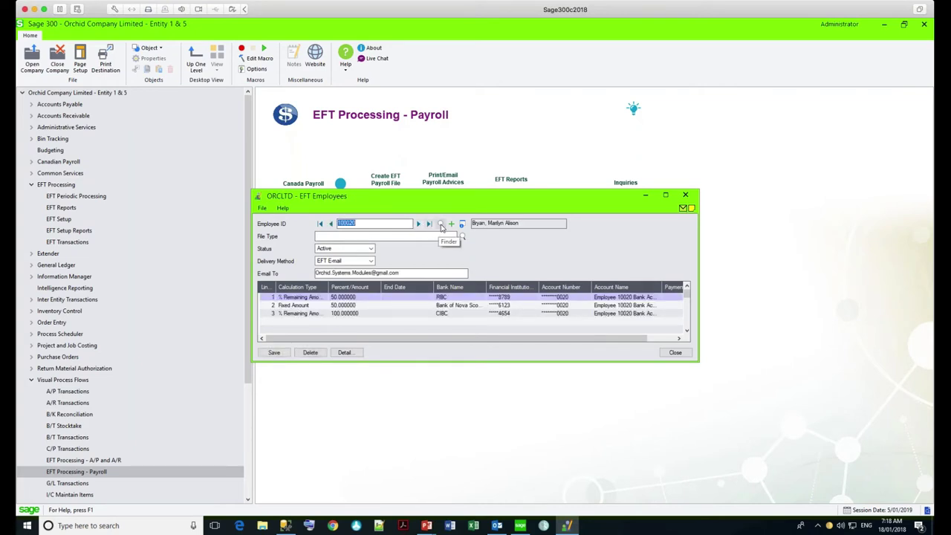
{"action": "left_click", "coordinate": [440, 223]}
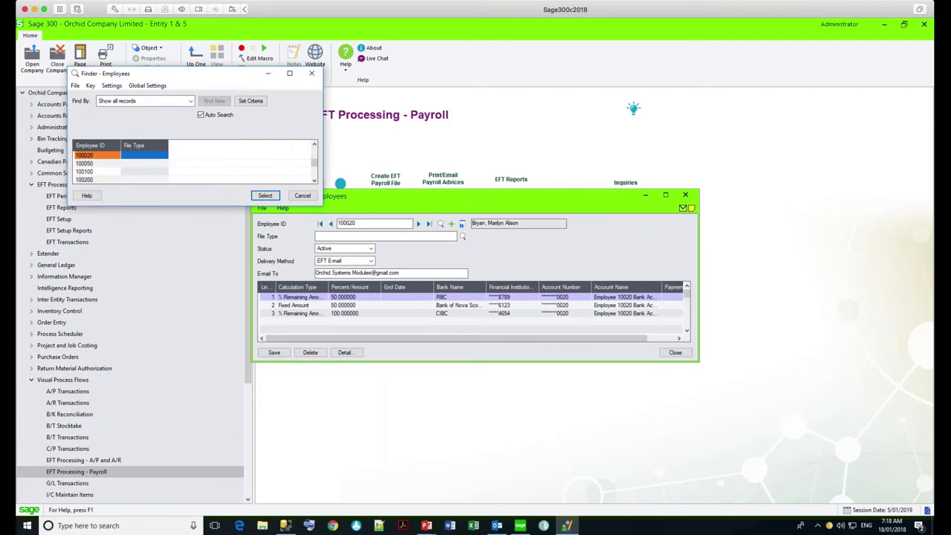
{"action": "left_click", "coordinate": [303, 195]}
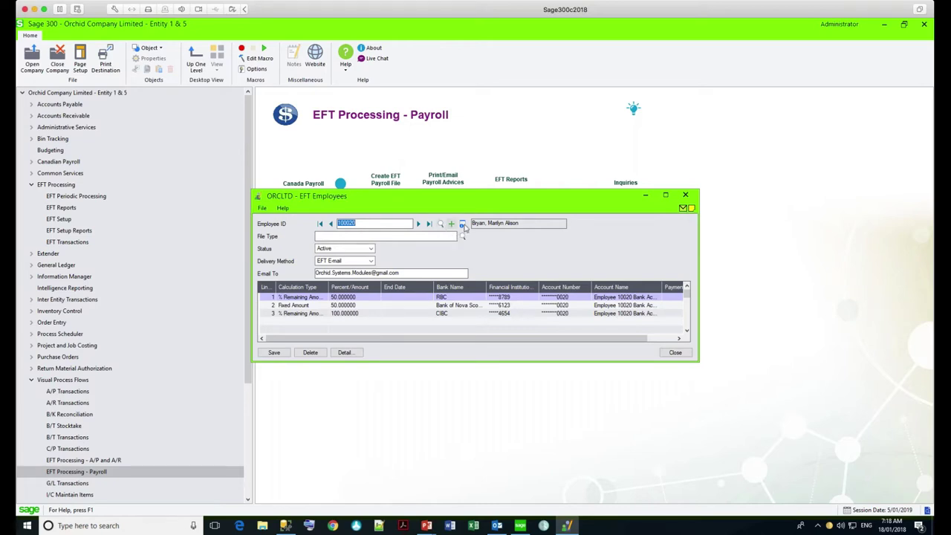
{"action": "left_click", "coordinate": [461, 224]}
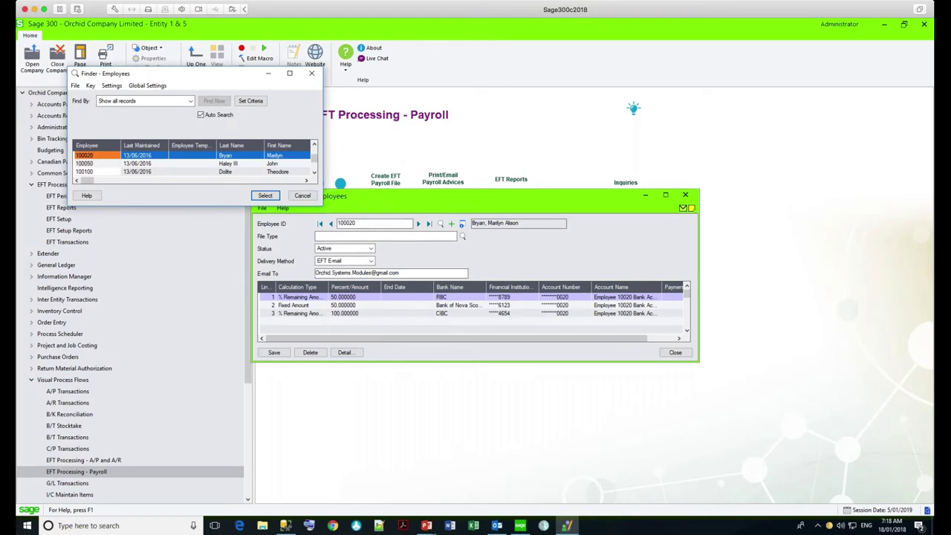
{"action": "left_click", "coordinate": [303, 196]}
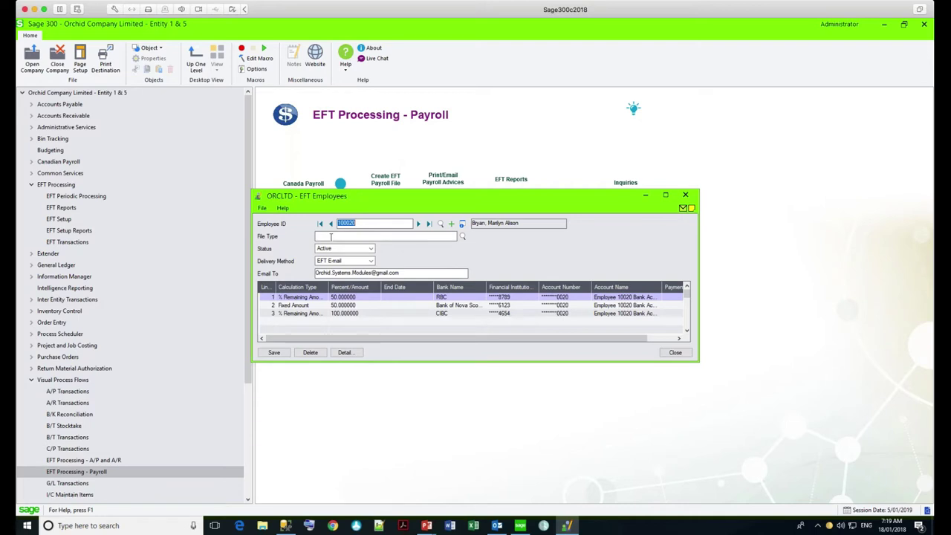
Check the status choices for the displayed EFT employee and keep Active.
{"action": "left_click", "coordinate": [370, 249]}
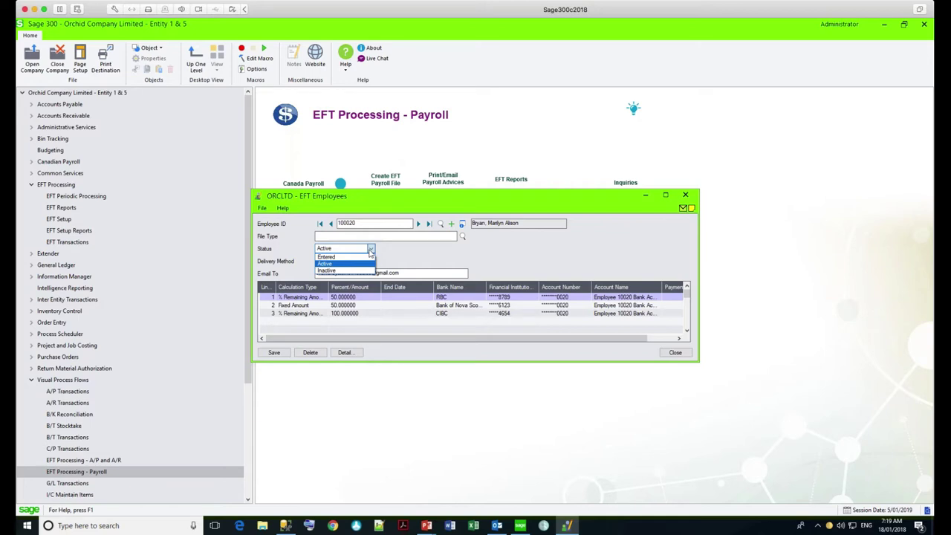
{"action": "left_click", "coordinate": [369, 266]}
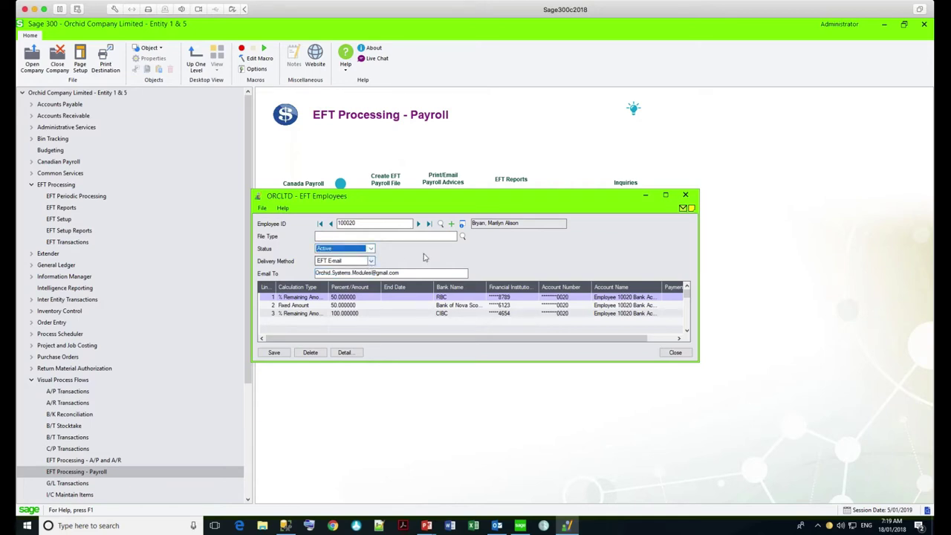
Check the delivery method choices for the displayed employee, keep EFT E-mail, and review the fields of the RBC bank account line.
{"action": "left_click", "coordinate": [371, 261]}
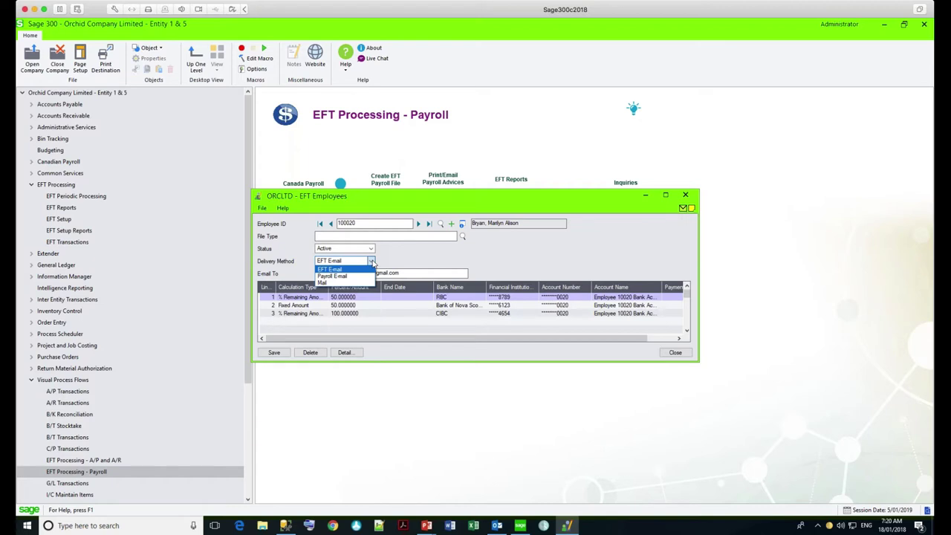
{"action": "left_click", "coordinate": [349, 268]}
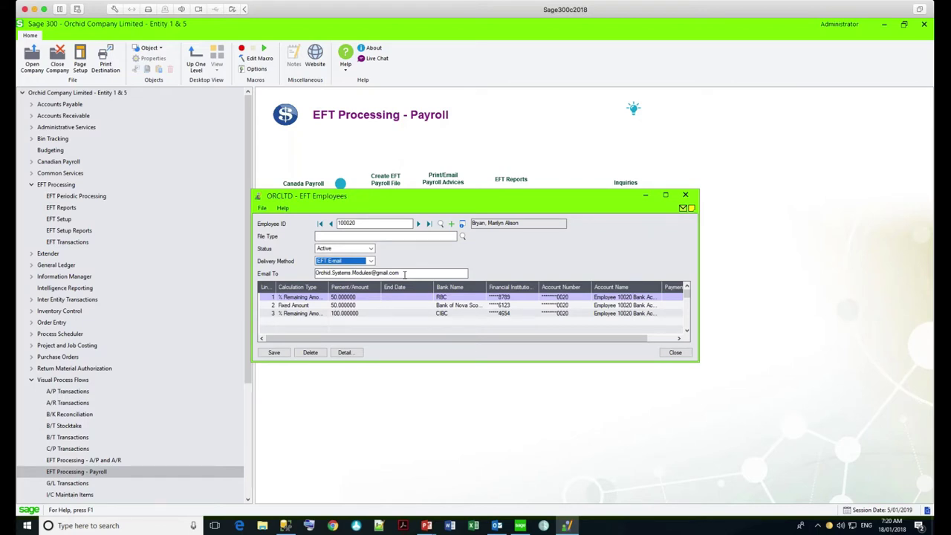
{"action": "left_click", "coordinate": [308, 298]}
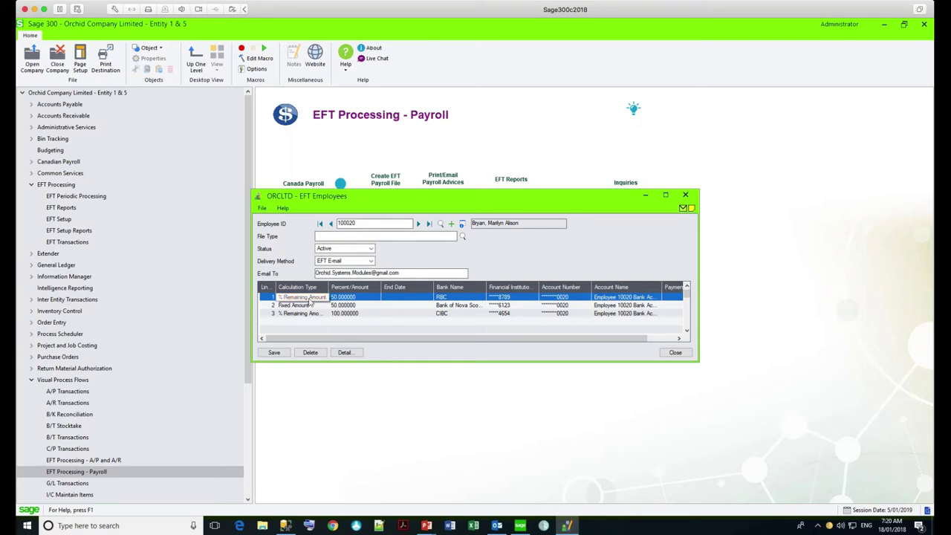
{"action": "left_click", "coordinate": [339, 298]}
{"action": "key", "text": "Tab"}
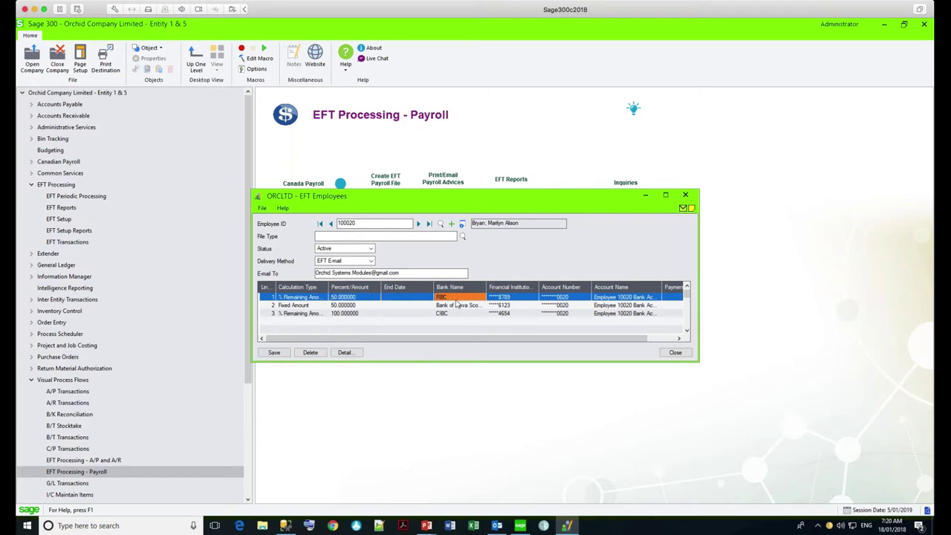
{"action": "key", "text": "Tab"}
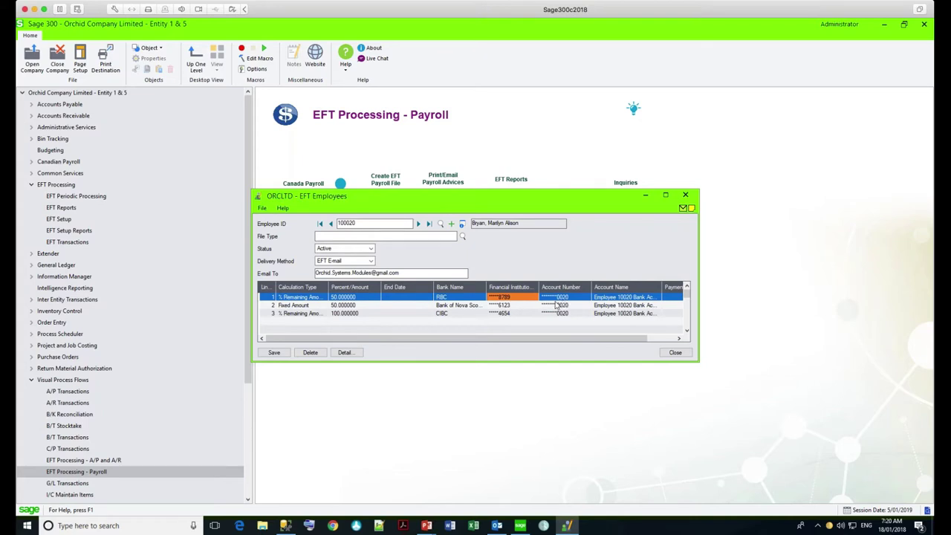
View the full details of the RBC bank account line, then examine the Bank of Nova Scotia and CIBC lines.
{"action": "left_click", "coordinate": [346, 353]}
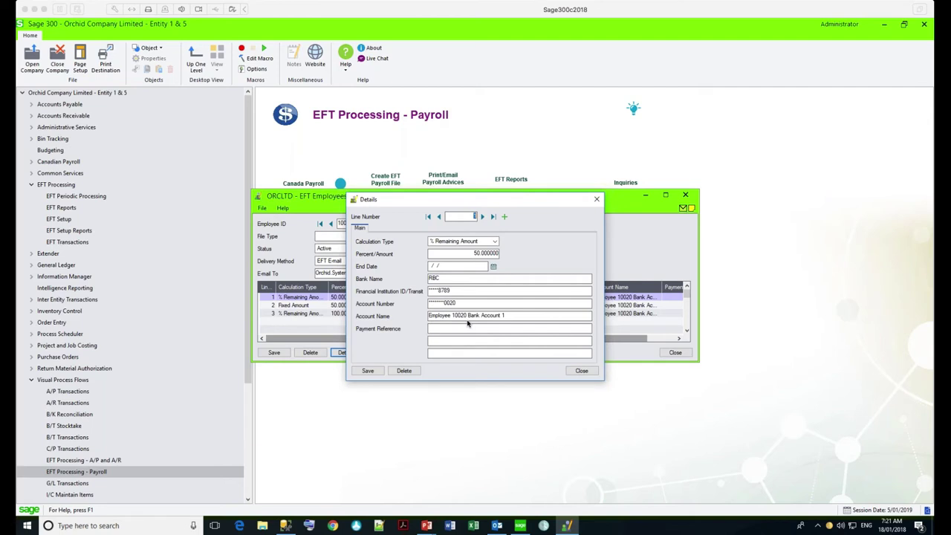
{"action": "left_click", "coordinate": [581, 371]}
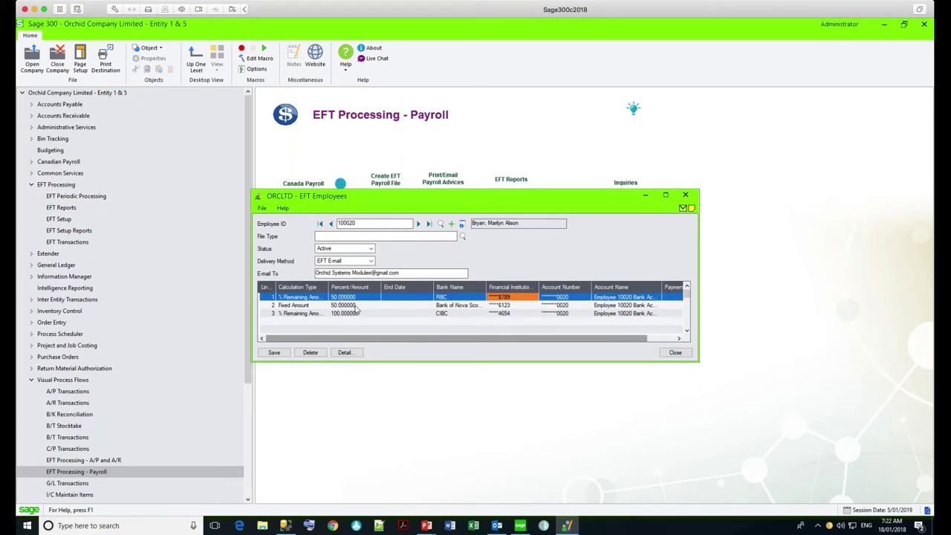
{"action": "left_click", "coordinate": [356, 306]}
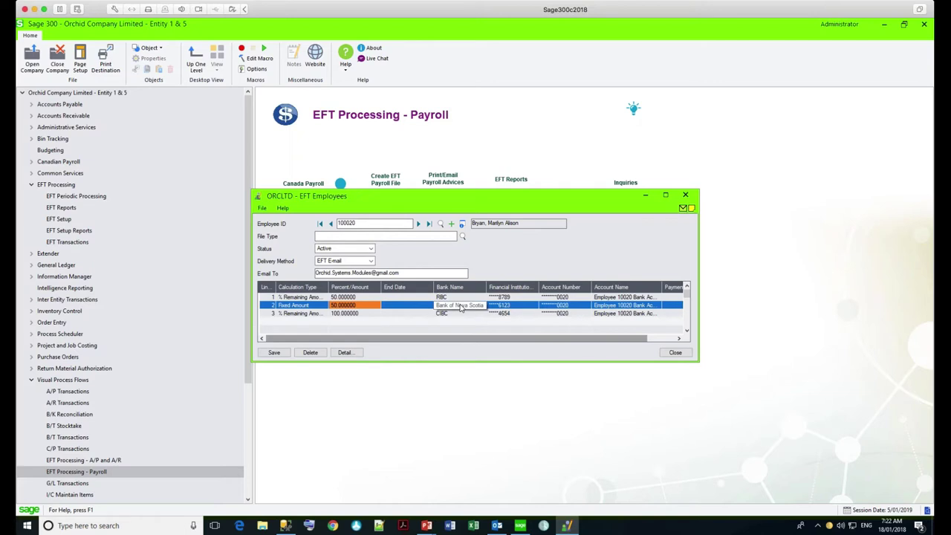
{"action": "left_click", "coordinate": [355, 315]}
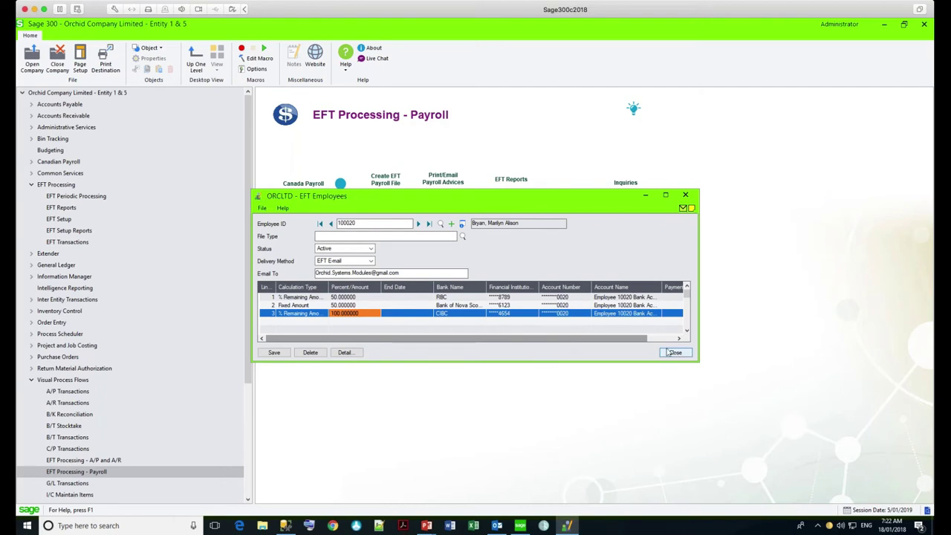
Show the next employee record, view the available import and export commands, and close EFT Employees.
{"action": "left_click", "coordinate": [418, 222]}
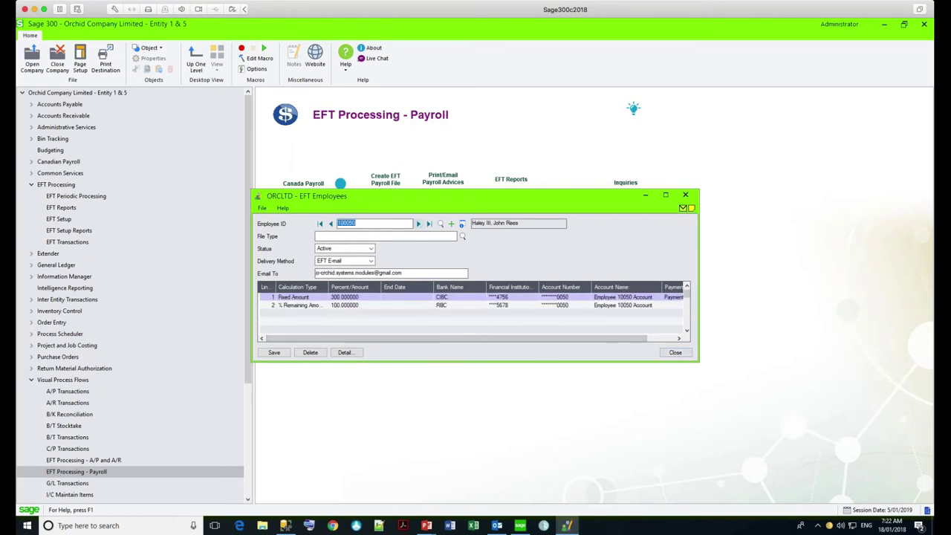
{"action": "left_click", "coordinate": [262, 208]}
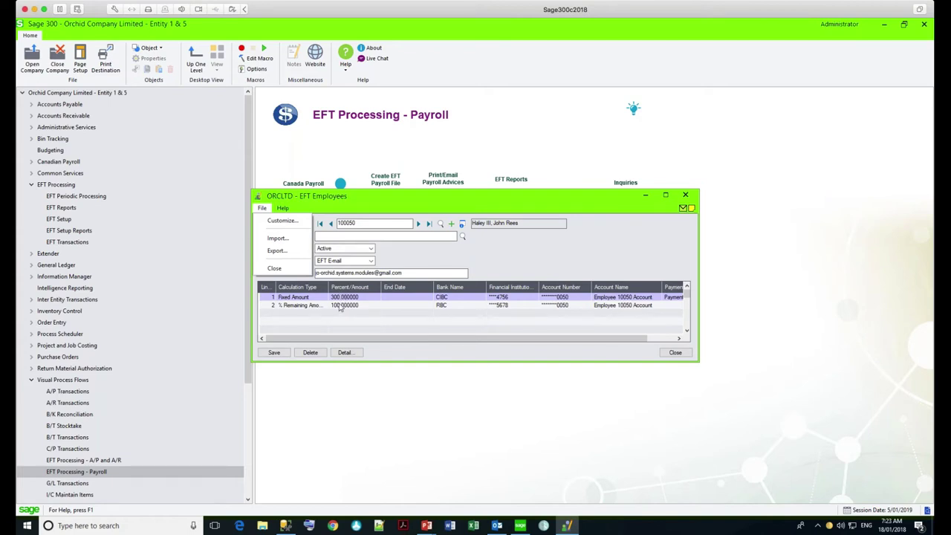
{"action": "left_click", "coordinate": [275, 268]}
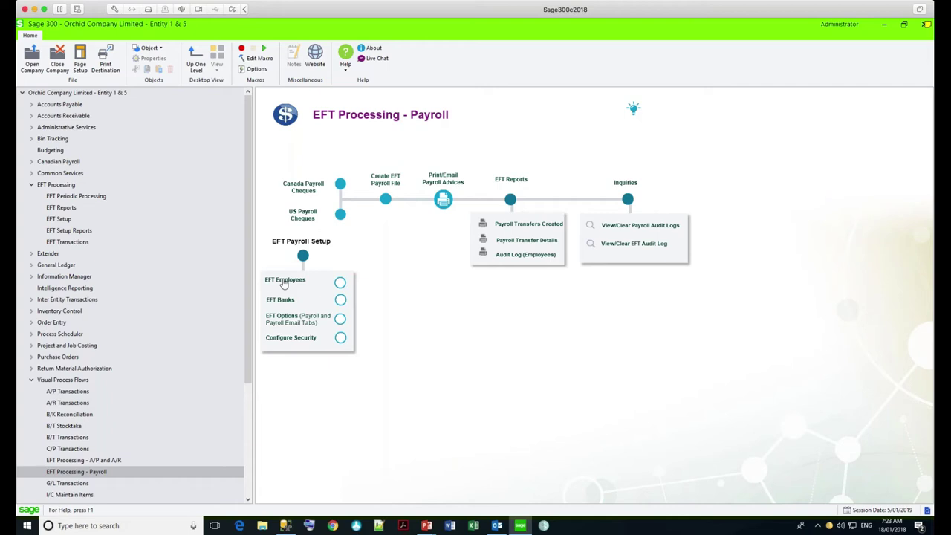
View the Canada Payroll Cheques window and close it without printing or posting.
{"action": "left_click", "coordinate": [340, 185]}
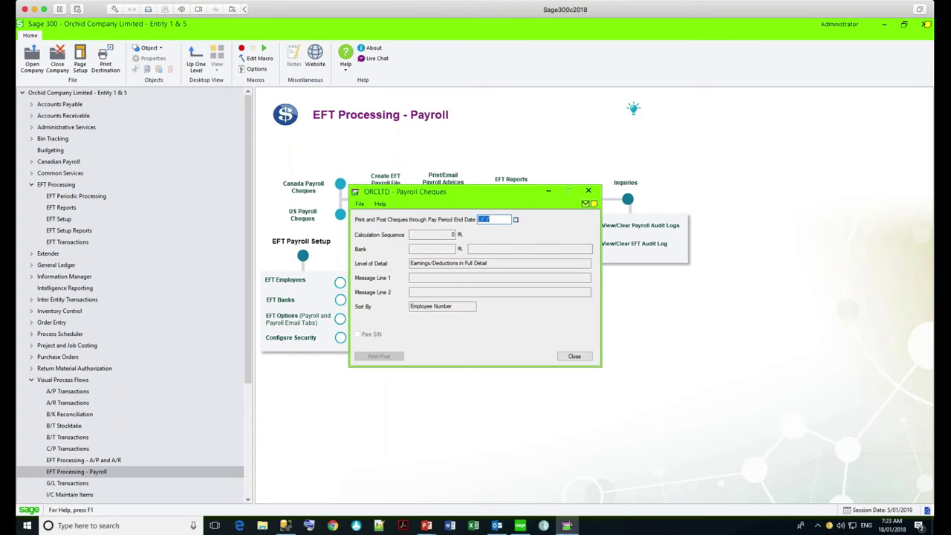
{"action": "left_click", "coordinate": [589, 190]}
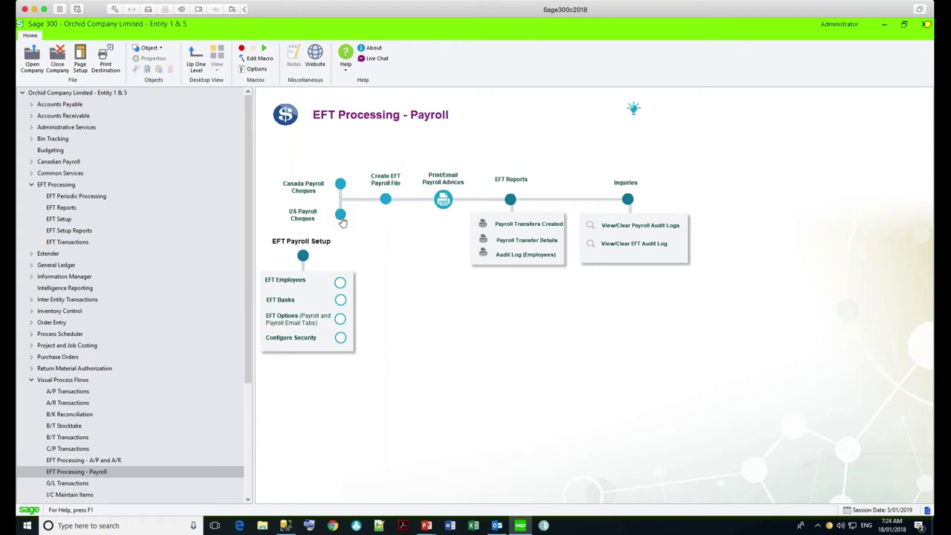
Create the EFT payroll file for pay period end date 10/01/2020 with bank PRBANK and file type CAN_CPA005BT, overwriting the earlier export.
{"action": "left_click", "coordinate": [385, 199]}
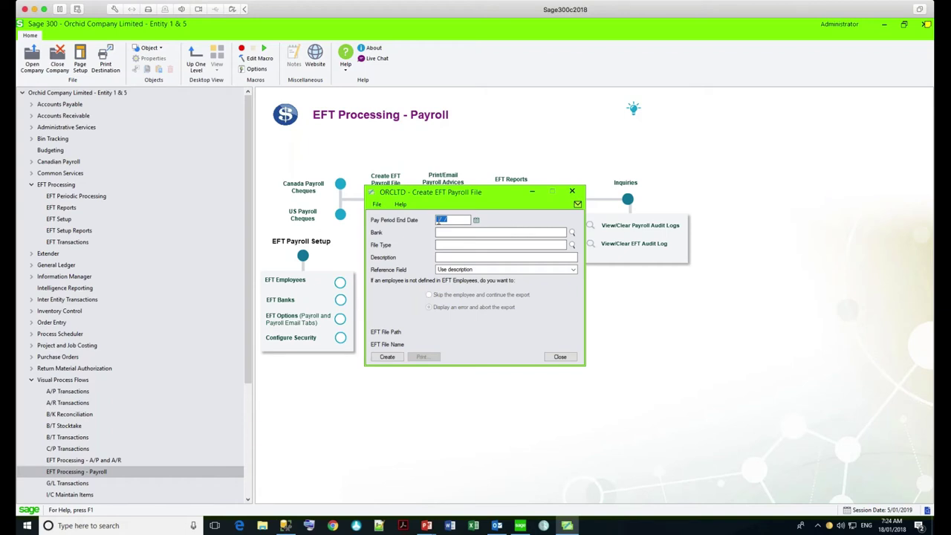
{"action": "left_click", "coordinate": [439, 220]}
{"action": "type", "text": "10012020"}
{"action": "key", "text": "Tab"}
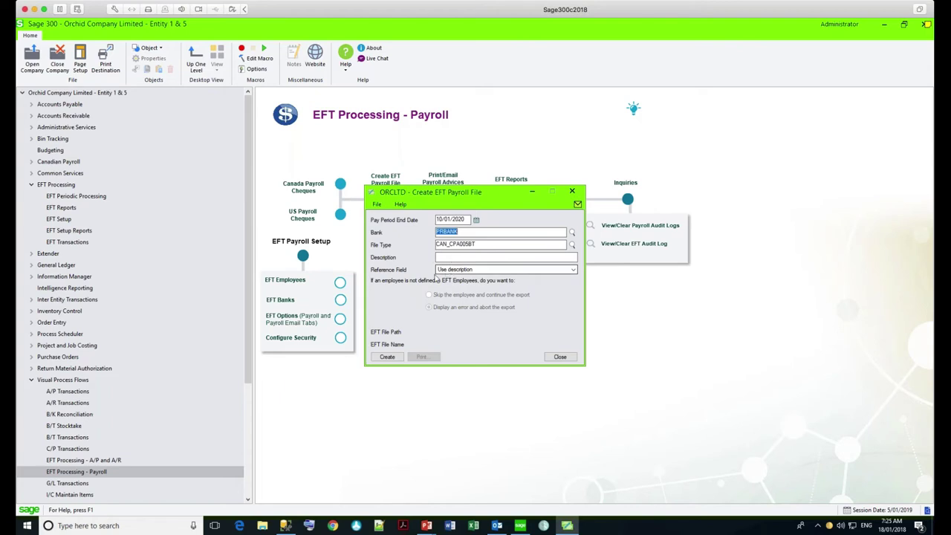
{"action": "left_click", "coordinate": [387, 357]}
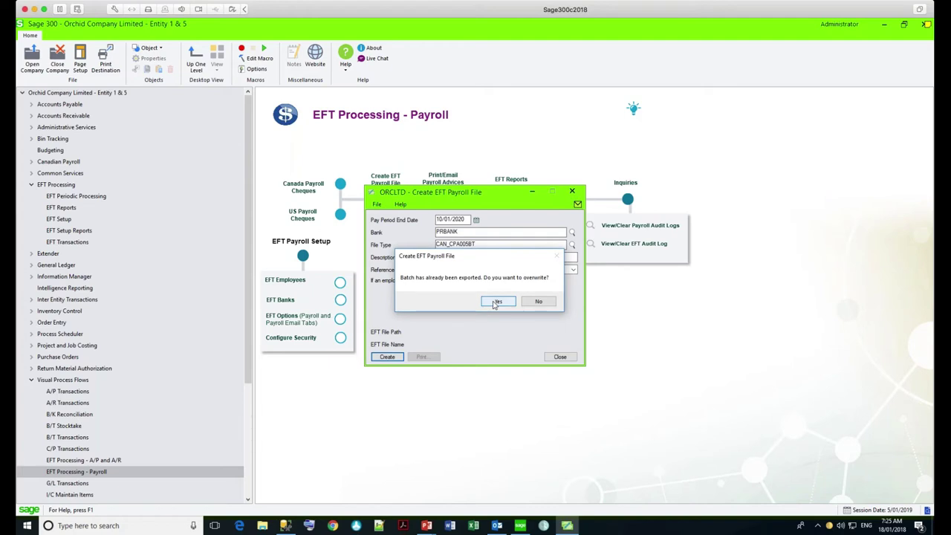
{"action": "left_click", "coordinate": [496, 302]}
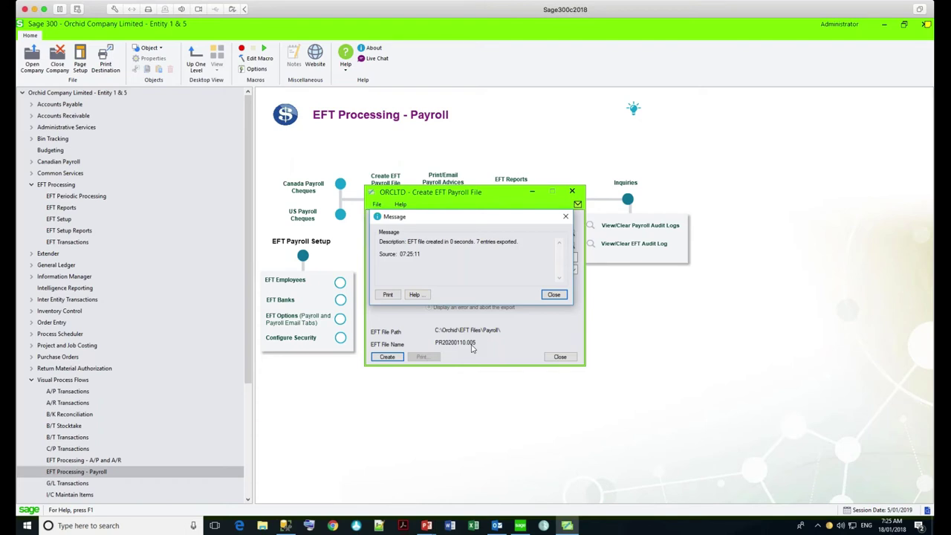
{"action": "left_click", "coordinate": [550, 294]}
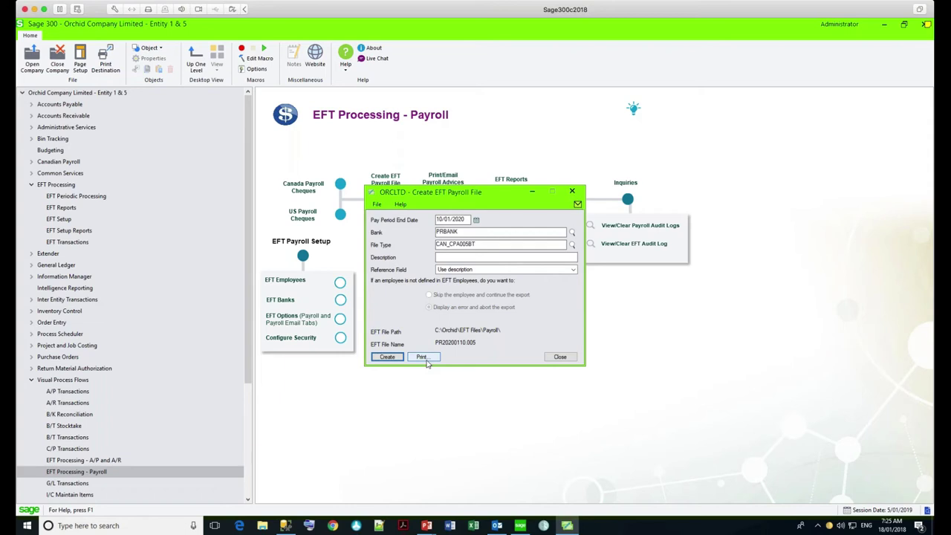
{"action": "left_click", "coordinate": [421, 358]}
{"action": "left_click", "coordinate": [560, 356]}
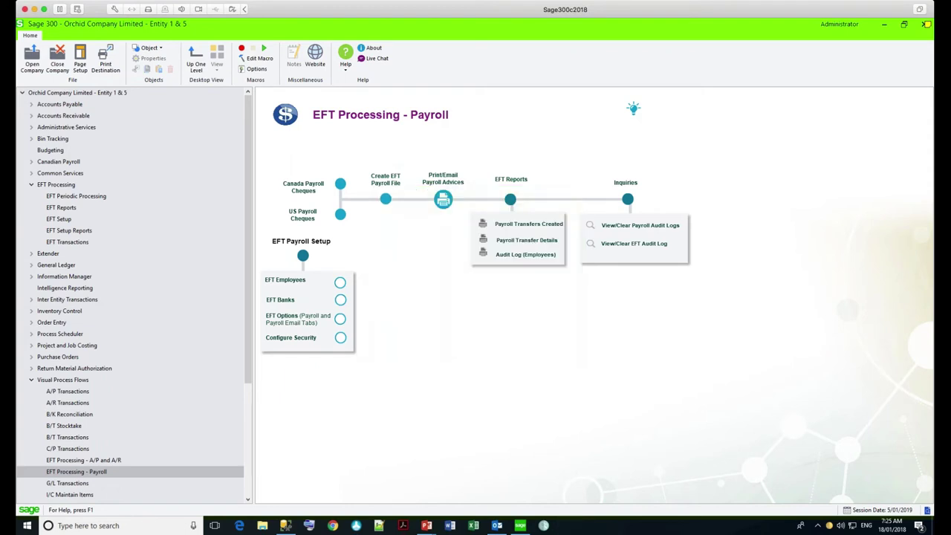
Open EFT Print Payroll Advices, check the delivery method choices while keeping Employee, and review the report ELPR01.RPT.
{"action": "left_click", "coordinate": [443, 201]}
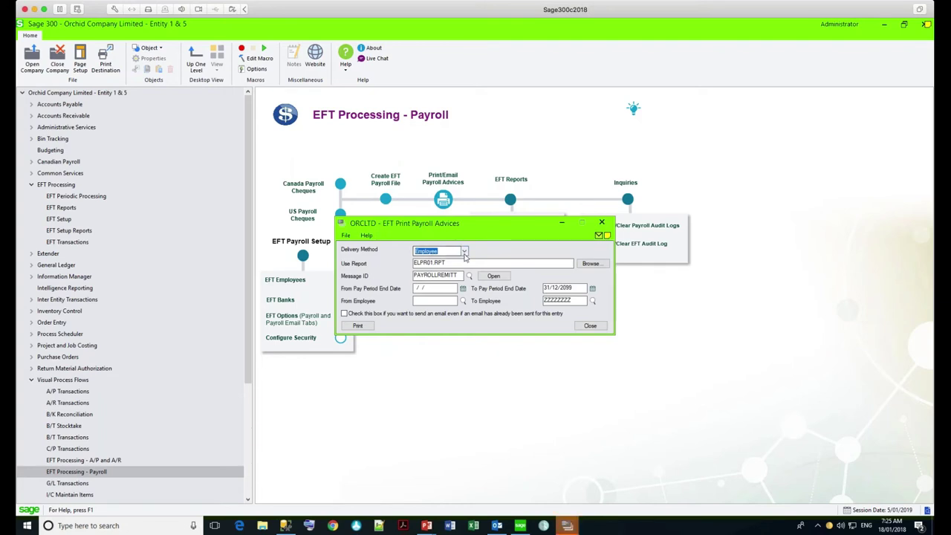
{"action": "left_click", "coordinate": [464, 252]}
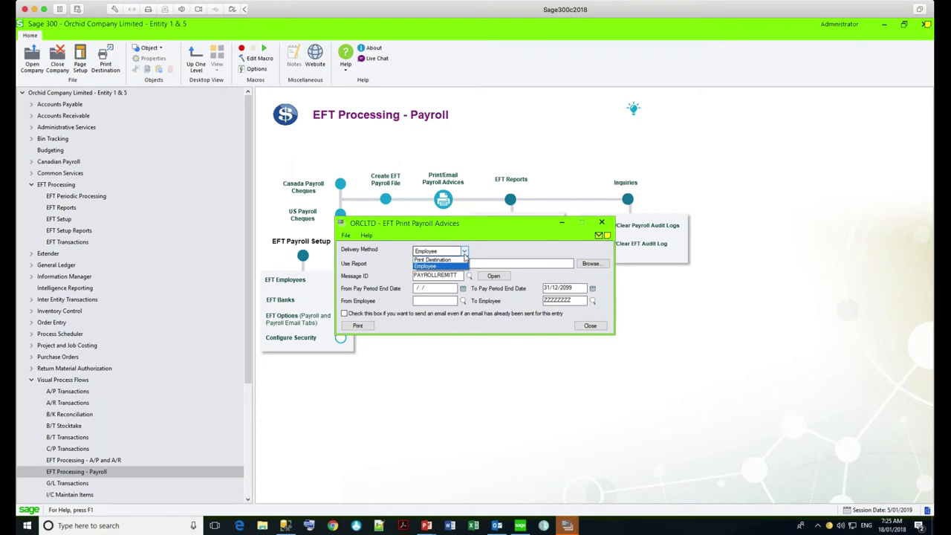
{"action": "left_click", "coordinate": [455, 265]}
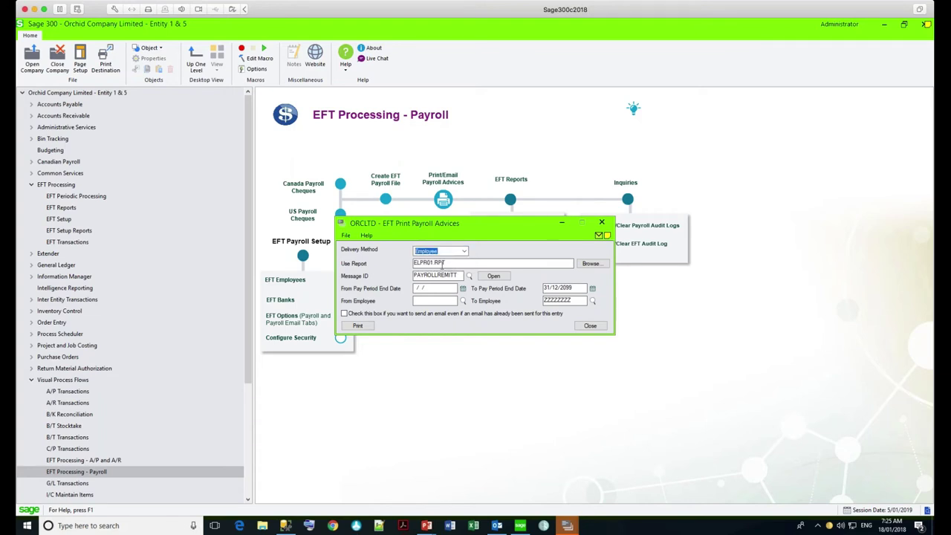
{"action": "left_click", "coordinate": [454, 263]}
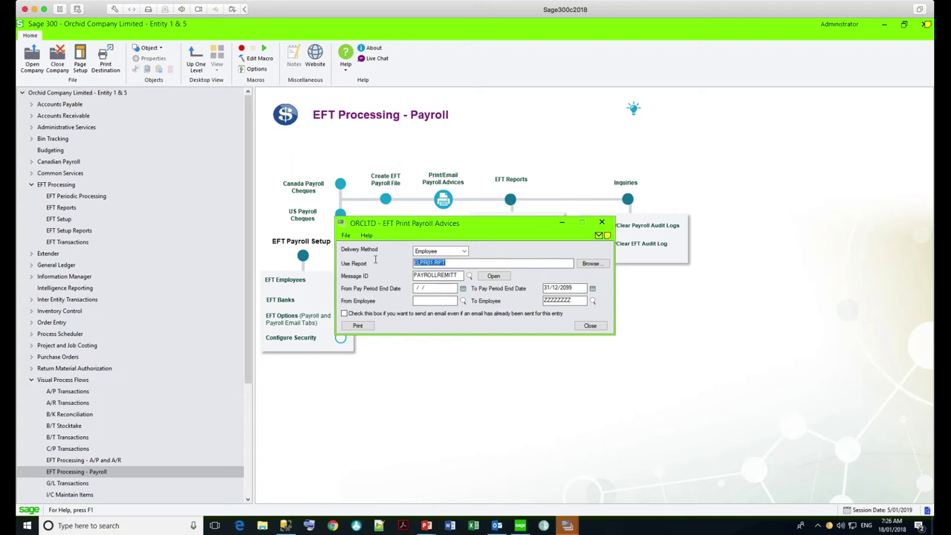
Examine the PAYROLLREMITT e-mail message and its employee, bank and amount variables, and close it unchanged.
{"action": "left_click", "coordinate": [493, 277]}
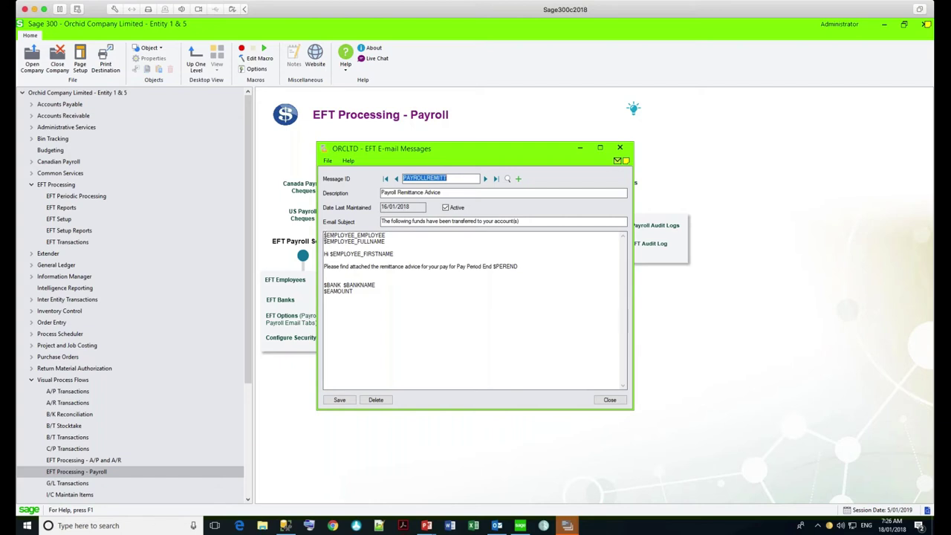
{"action": "left_click_drag", "start_coordinate": [324, 236], "coordinate": [387, 241]}
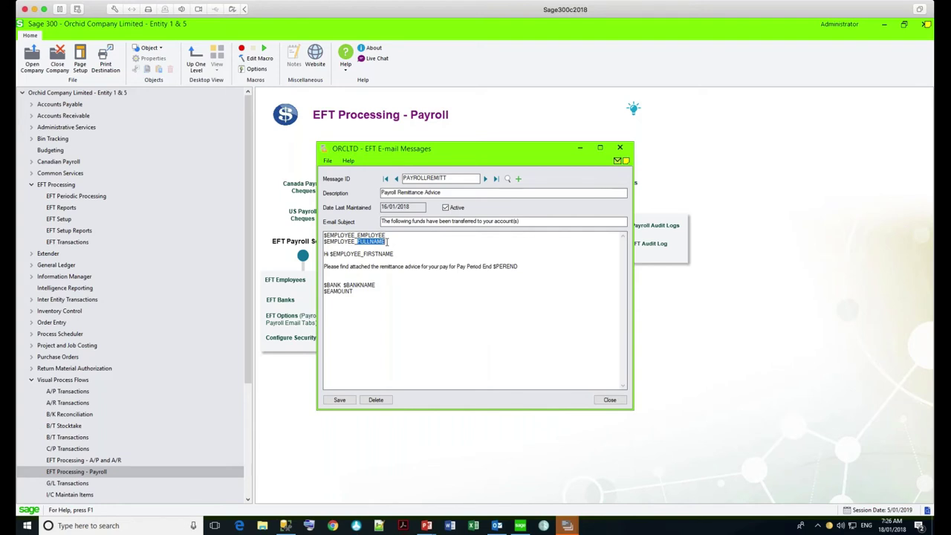
{"action": "left_click", "coordinate": [373, 241]}
{"action": "left_click_drag", "start_coordinate": [355, 291], "coordinate": [323, 283]}
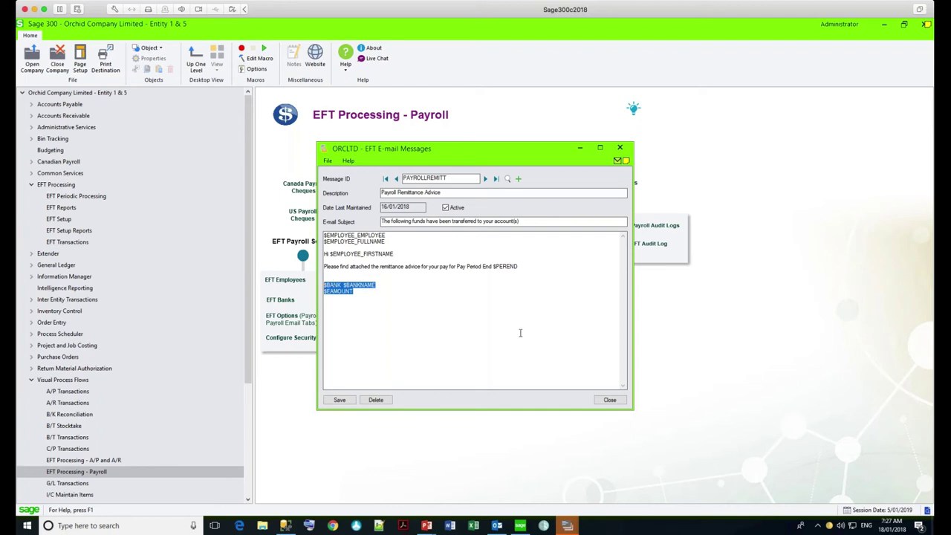
{"action": "left_click", "coordinate": [621, 401]}
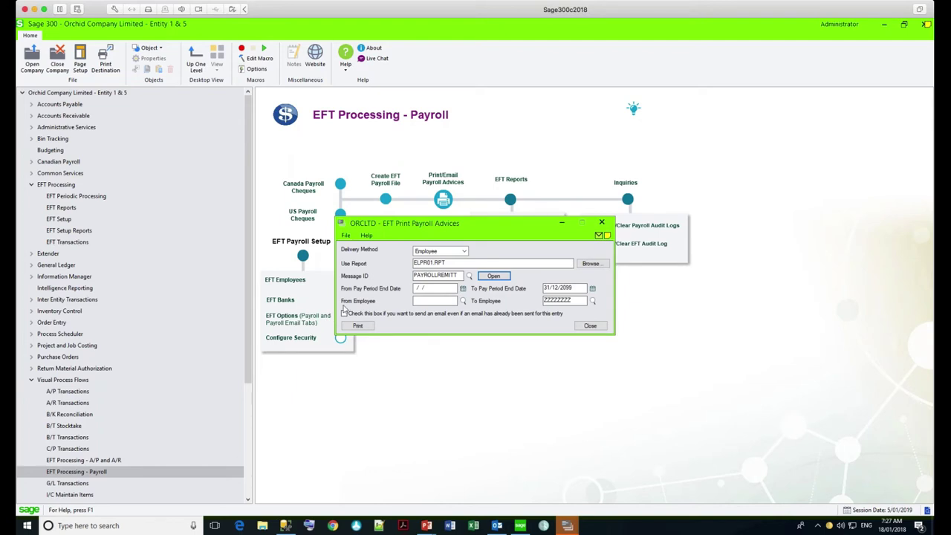
Toggle the option to resend already sent e-mails on and off, and close EFT Print Payroll Advices without printing.
{"action": "left_click", "coordinate": [344, 315]}
{"action": "left_click", "coordinate": [344, 313]}
{"action": "left_click", "coordinate": [590, 326]}
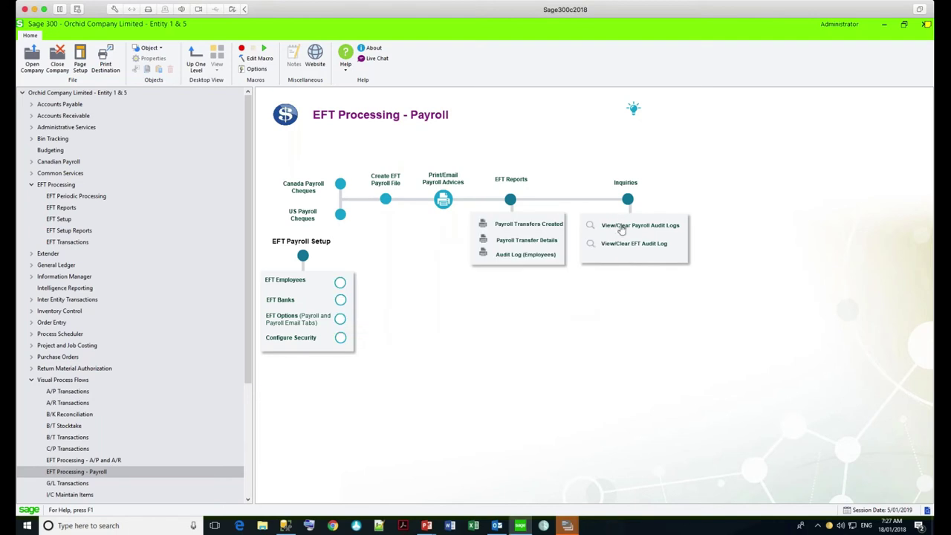
Open the payroll audit logs and examine all columns of the entry with EFT creation number 34.
{"action": "left_click", "coordinate": [621, 229]}
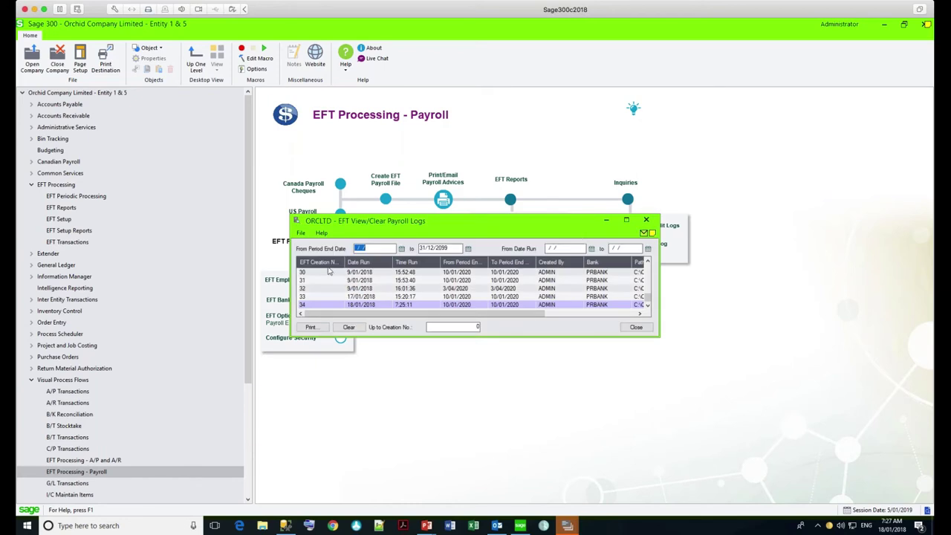
{"action": "left_click", "coordinate": [325, 305]}
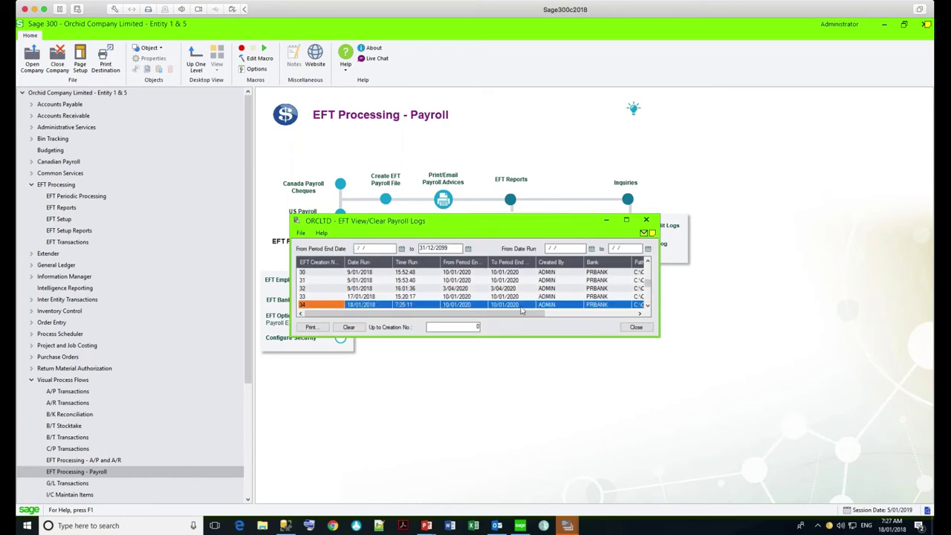
{"action": "left_click_drag", "start_coordinate": [520, 318], "coordinate": [614, 321]}
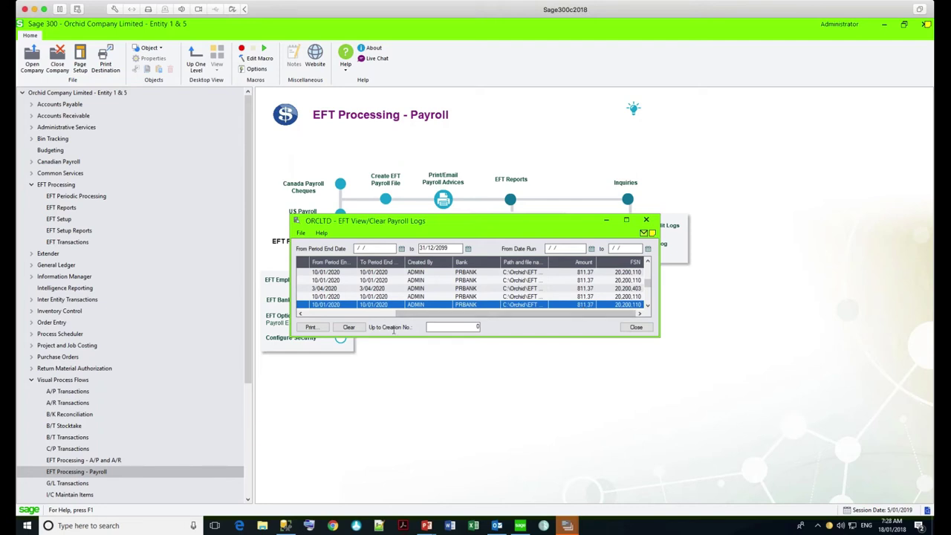
View the employee-level details of log entry 34, close them, and return to the log's first columns.
{"action": "key", "text": "Return"}
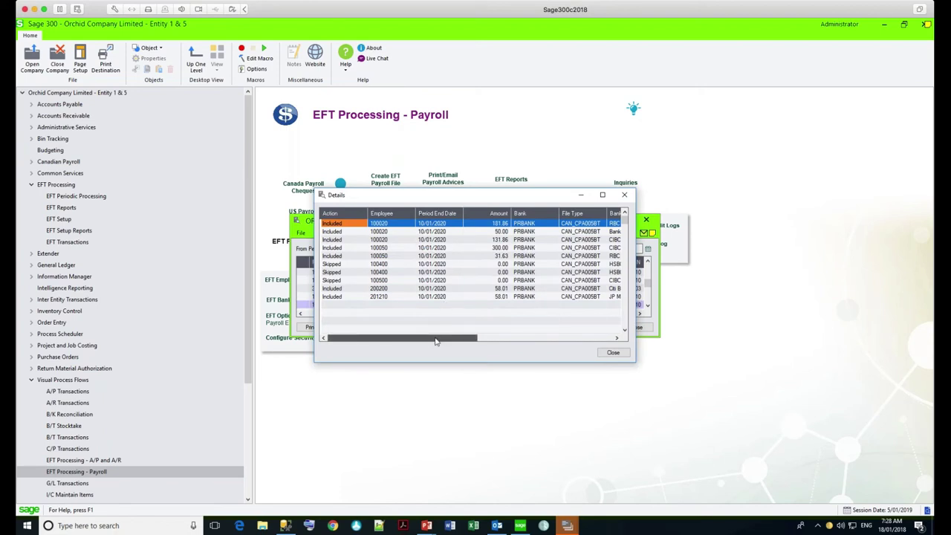
{"action": "left_click_drag", "start_coordinate": [436, 341], "coordinate": [353, 332]}
{"action": "left_click", "coordinate": [613, 352]}
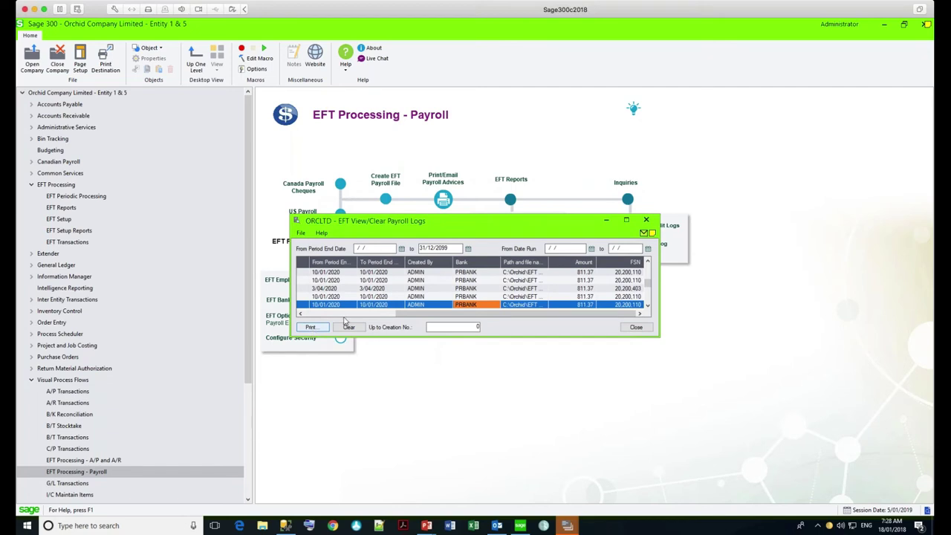
{"action": "left_click_drag", "start_coordinate": [401, 313], "coordinate": [299, 314]}
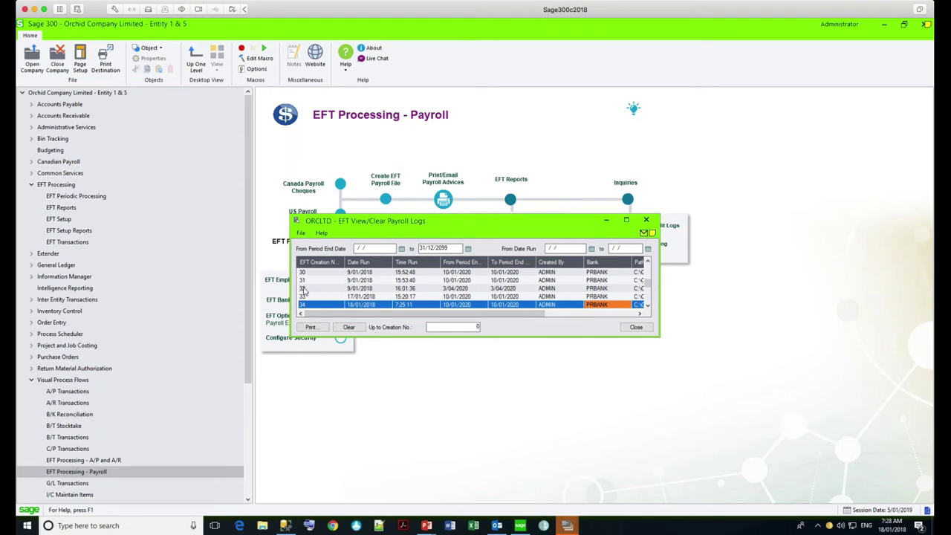
Open EFT Print Payroll Advices for the log entry with EFT creation number 34.
{"action": "left_click", "coordinate": [311, 327]}
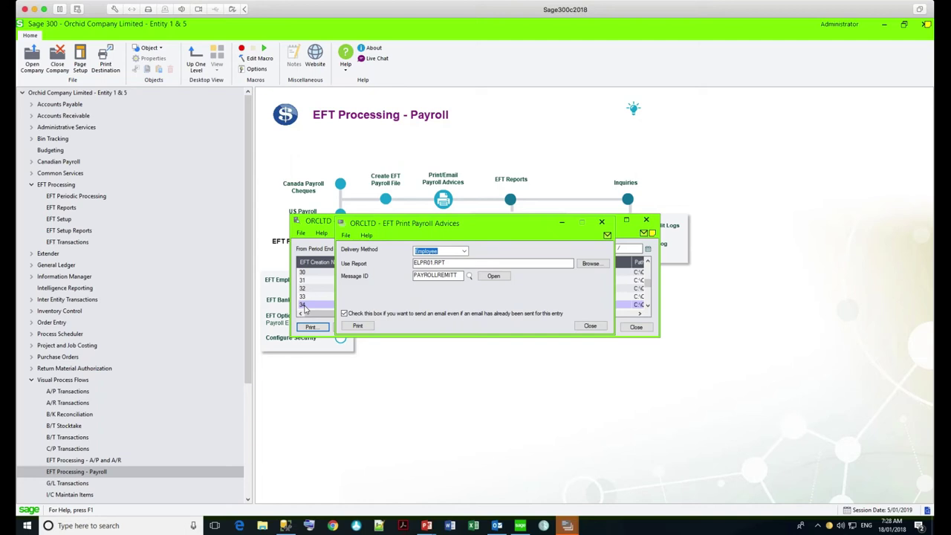
Switch to Outlook, examine the remittance e-mail's bank and amount lines, and view and close its attached PayrollAdvice33-10-5.pdf.
{"action": "left_click", "coordinate": [496, 526]}
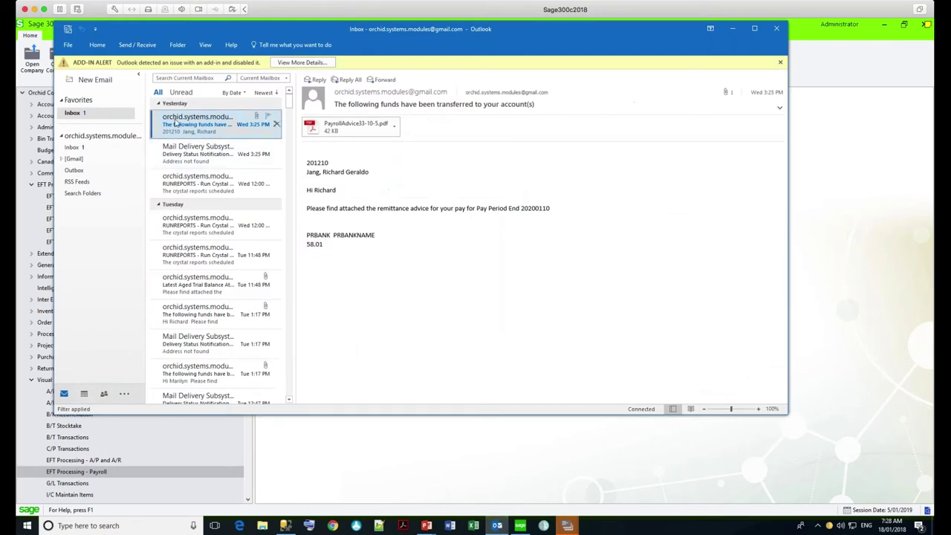
{"action": "left_click", "coordinate": [349, 246]}
{"action": "left_click_drag", "start_coordinate": [341, 247], "coordinate": [307, 234]}
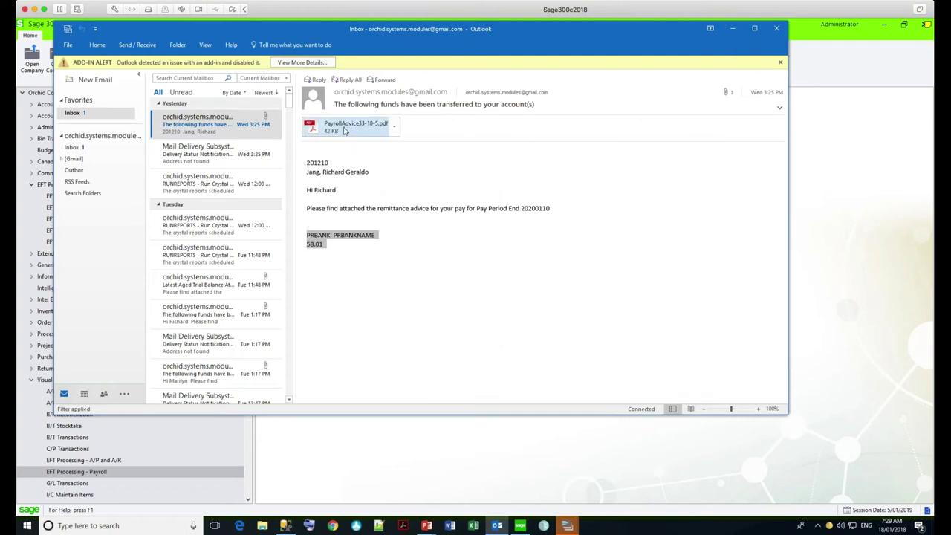
{"action": "double_click", "coordinate": [344, 131]}
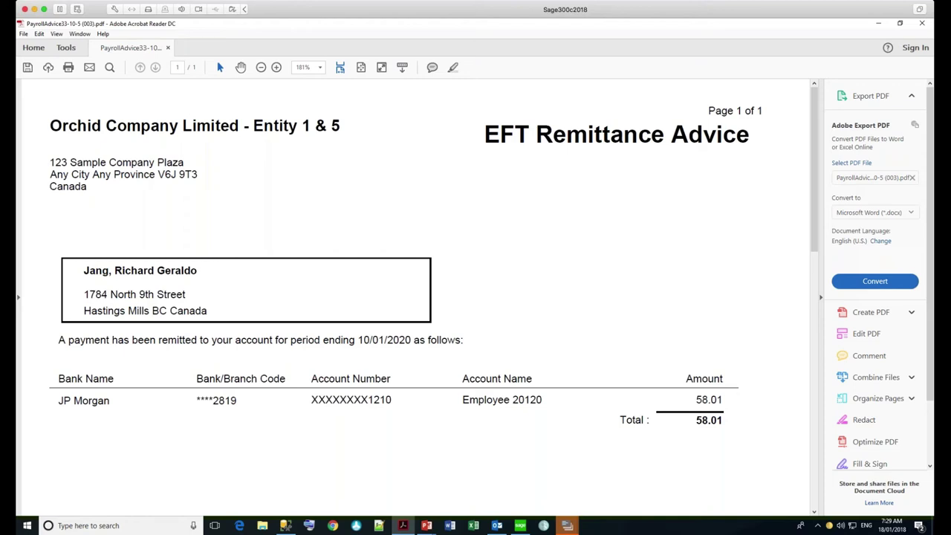
{"action": "left_click", "coordinate": [923, 26]}
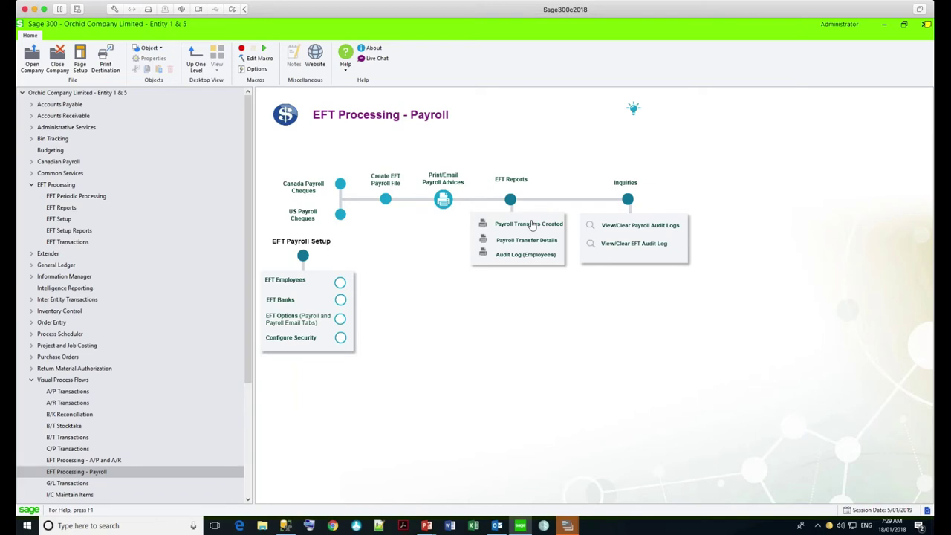
Return to the payroll logs in Sage 300, examine the employee-level details of EFT creation number 30, and close the logs.
{"action": "left_click", "coordinate": [615, 232]}
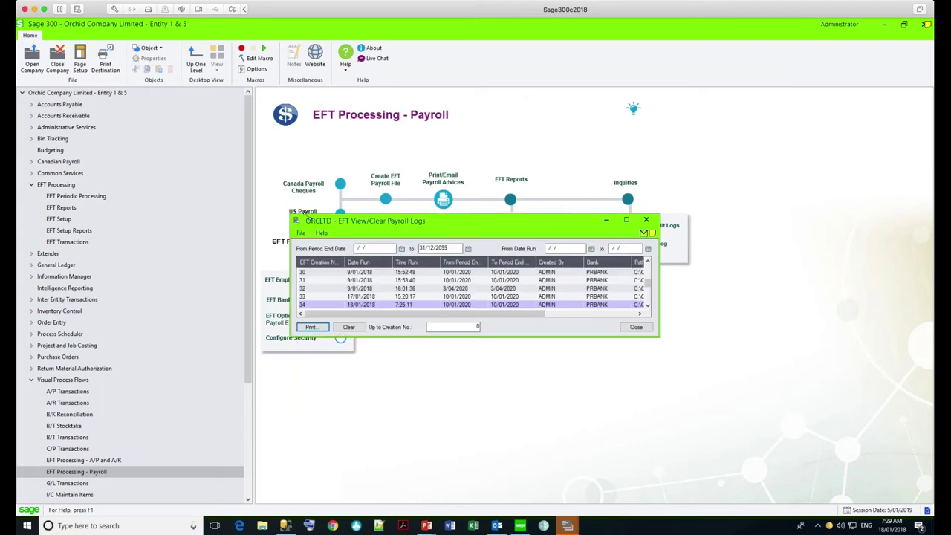
{"action": "left_click", "coordinate": [305, 307]}
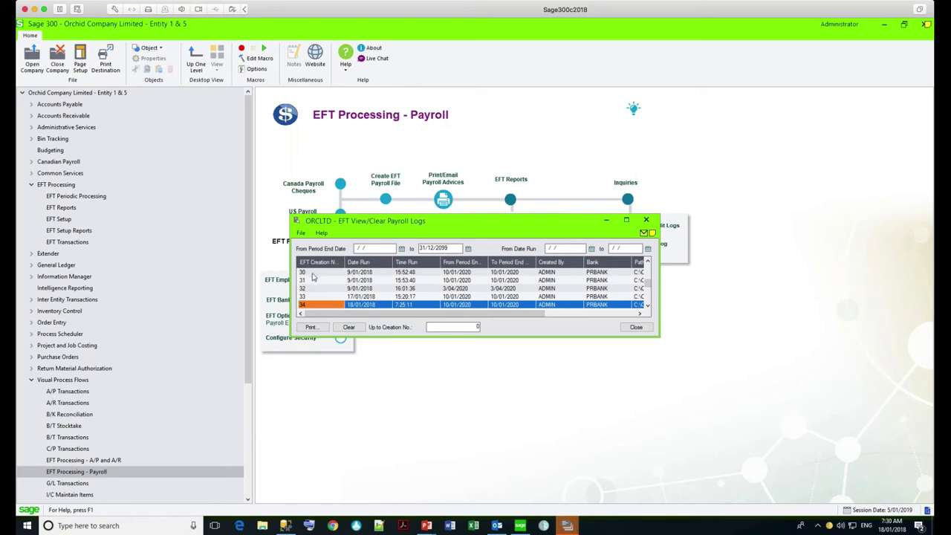
{"action": "double_click", "coordinate": [313, 274]}
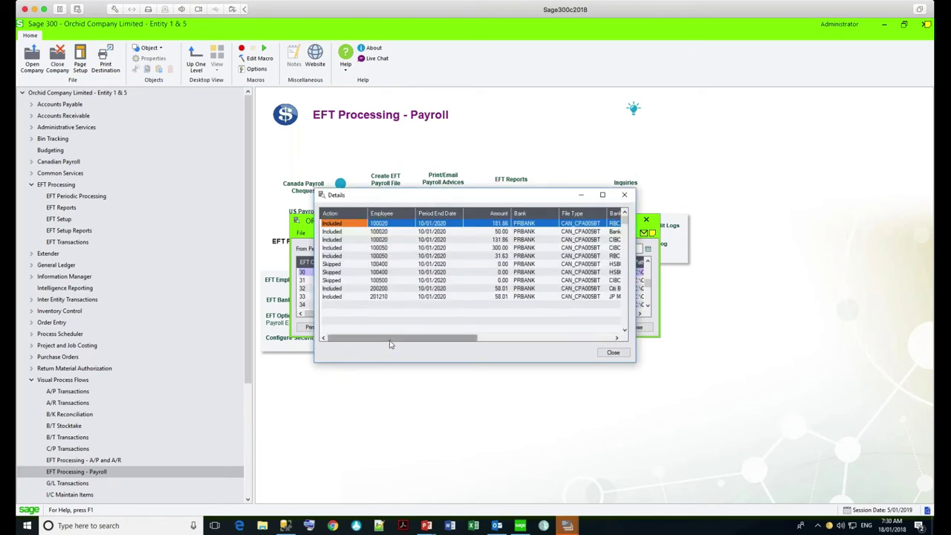
{"action": "left_click_drag", "start_coordinate": [393, 338], "coordinate": [472, 331]}
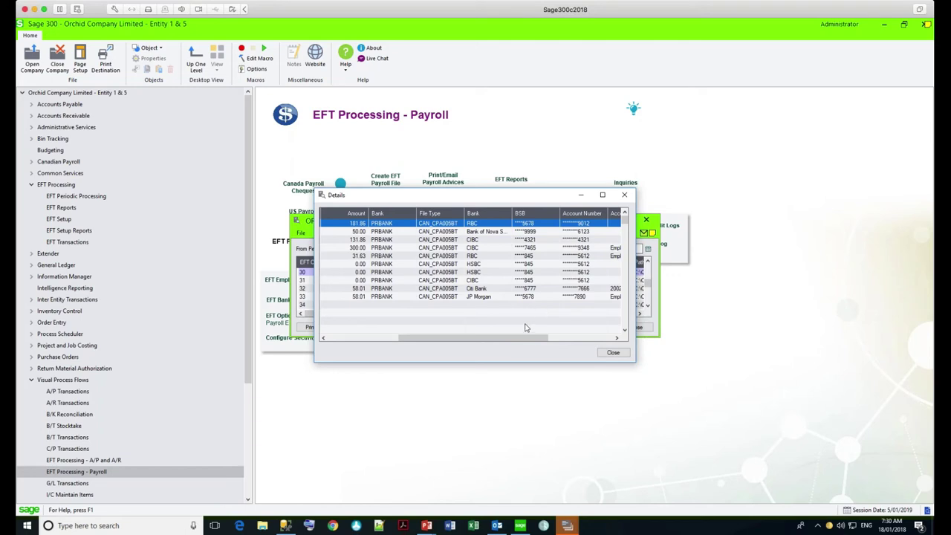
{"action": "left_click_drag", "start_coordinate": [512, 339], "coordinate": [349, 338]}
{"action": "left_click", "coordinate": [612, 352]}
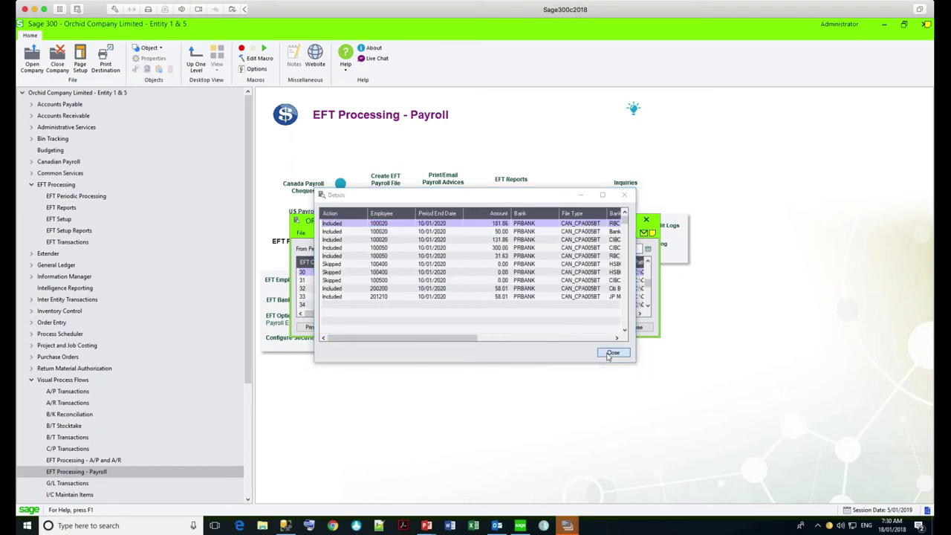
{"action": "left_click", "coordinate": [635, 327]}
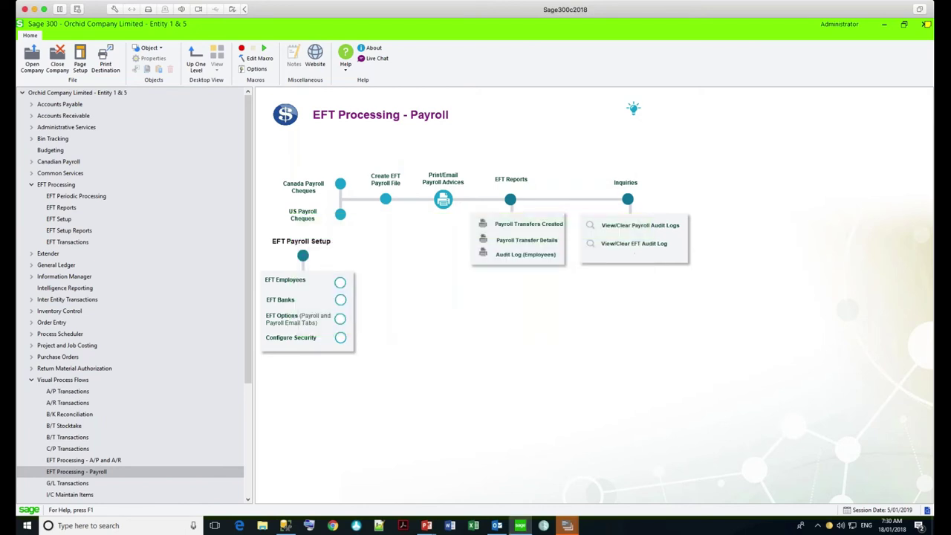
Open the EFT Audit Log, examine the Account Number changes with the Field column widened, and close it.
{"action": "left_click", "coordinate": [629, 245]}
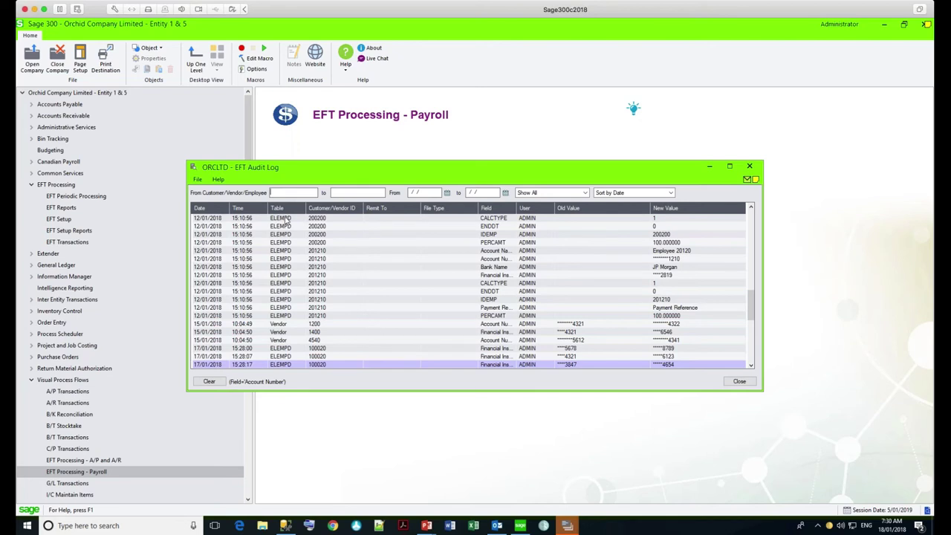
{"action": "left_click", "coordinate": [281, 349]}
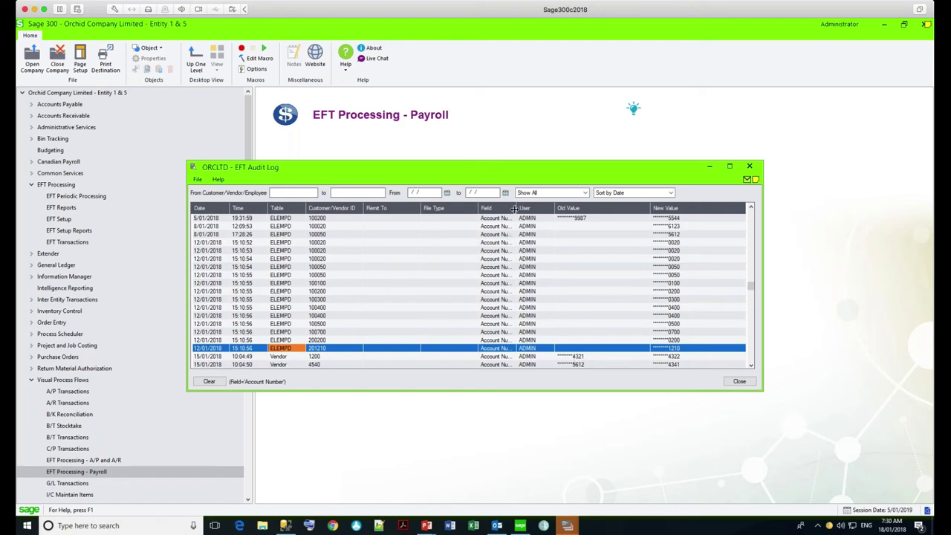
{"action": "left_click_drag", "start_coordinate": [513, 209], "coordinate": [544, 209]}
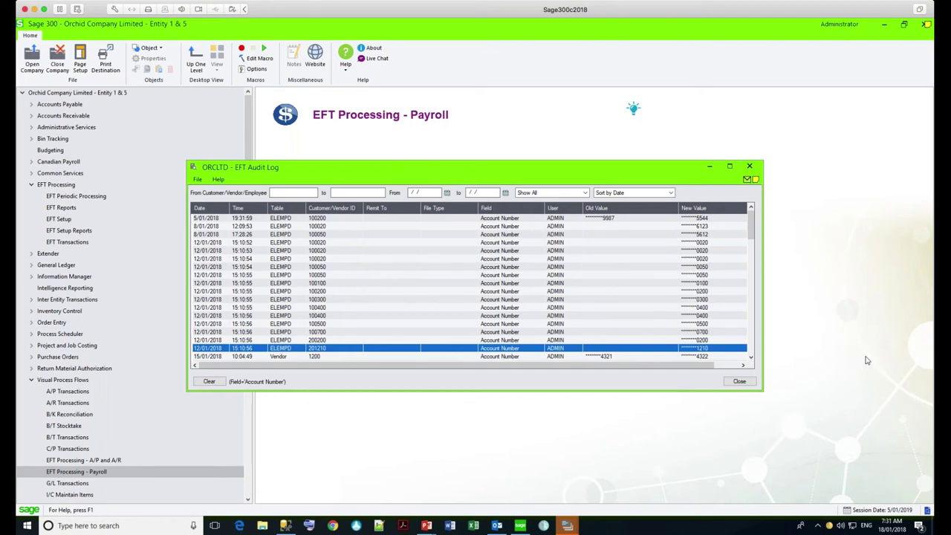
{"action": "left_click", "coordinate": [738, 382]}
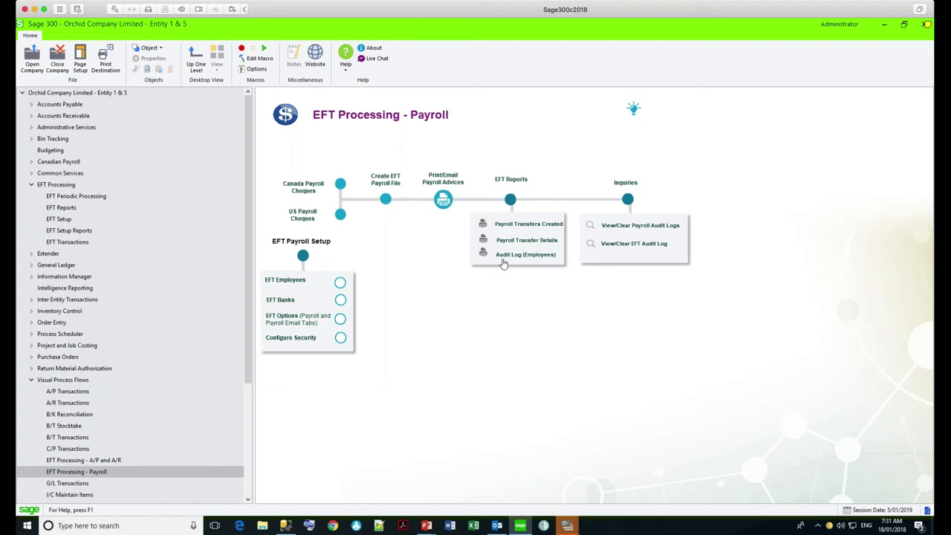
Switch to the EFTPayroll.pptx presentation in PowerPoint.
{"action": "key", "text": "alt+Tab"}
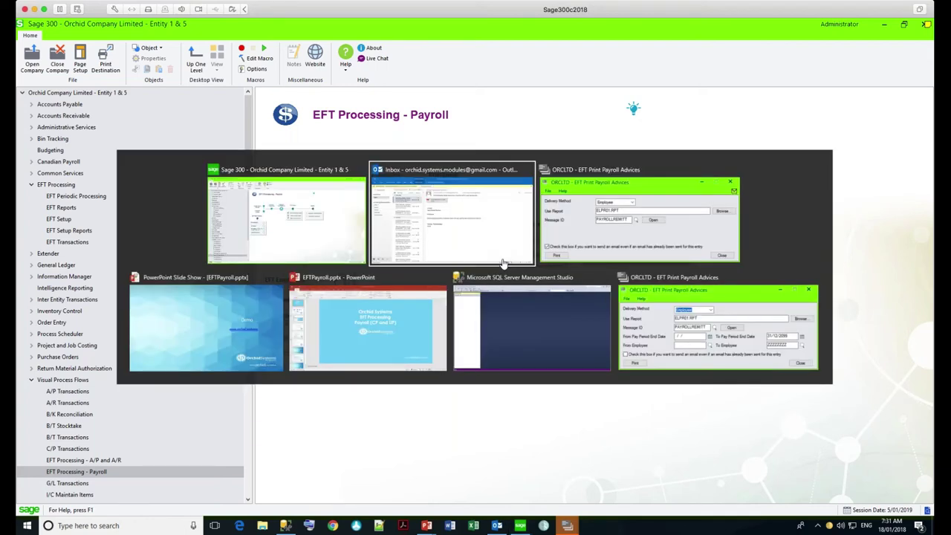
{"action": "key", "text": "alt+Tab"}
{"action": "key", "text": "alt+Tab"}
{"action": "key", "text": "alt+Tab"}
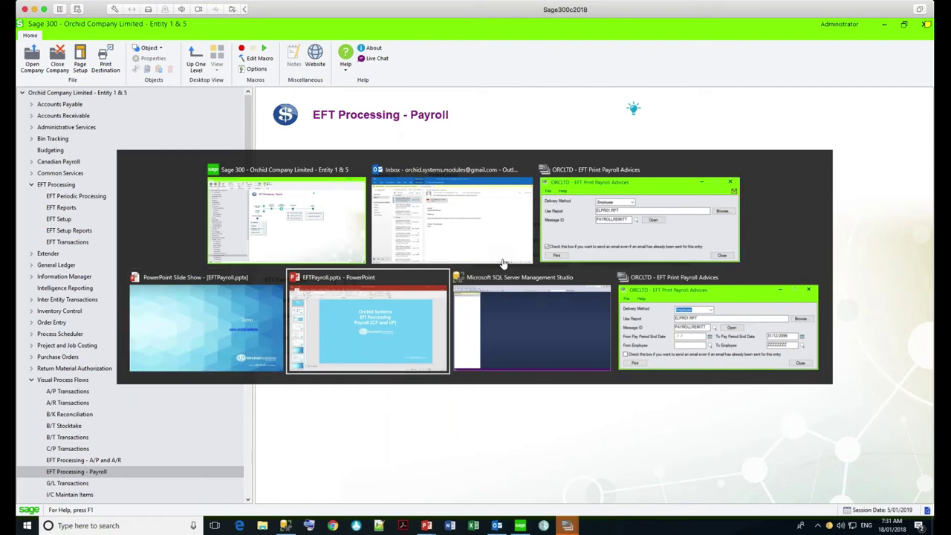